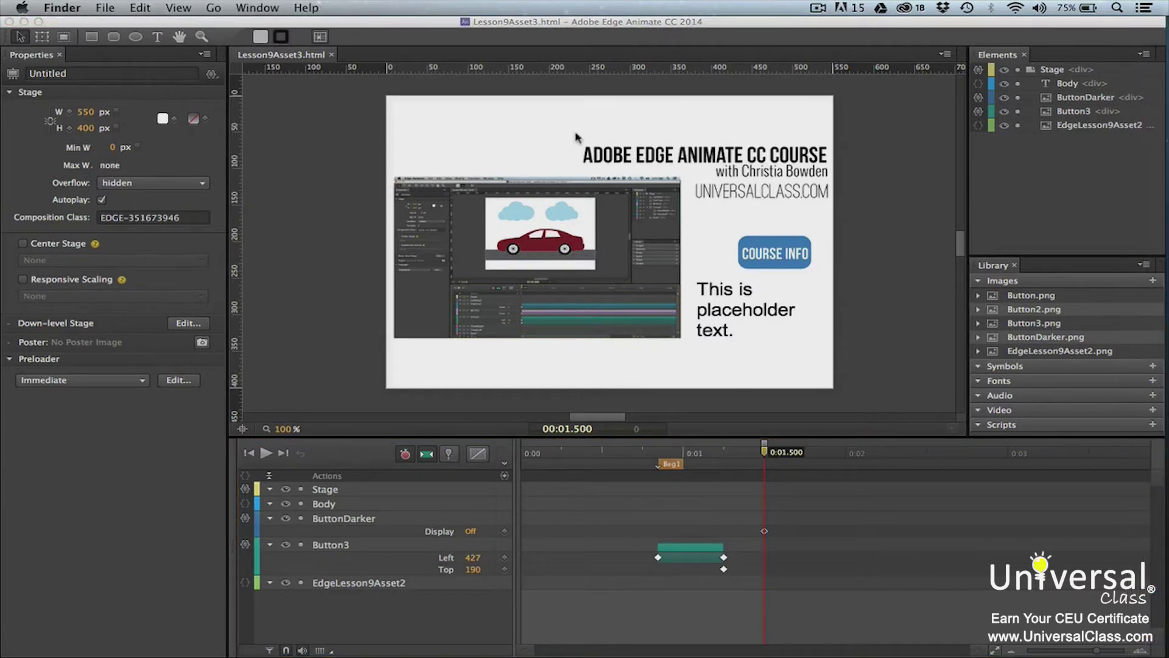
Open the published Lesson9Asset3.html from the publish/web folder in Safari
double_click(498, 281)
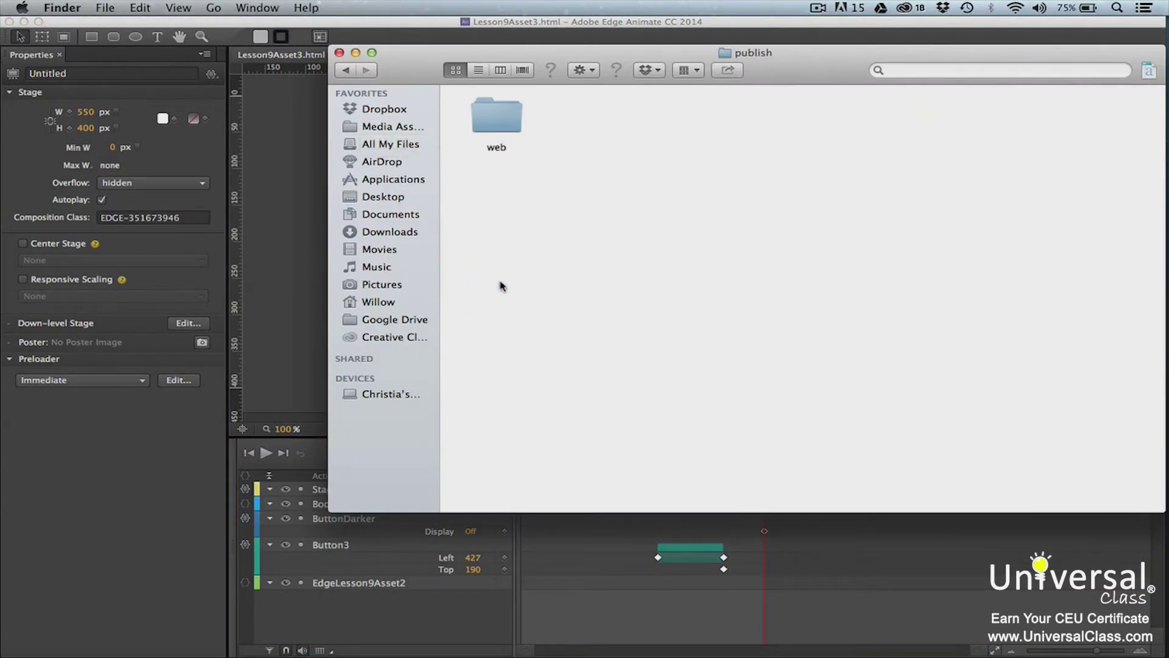
double_click(496, 119)
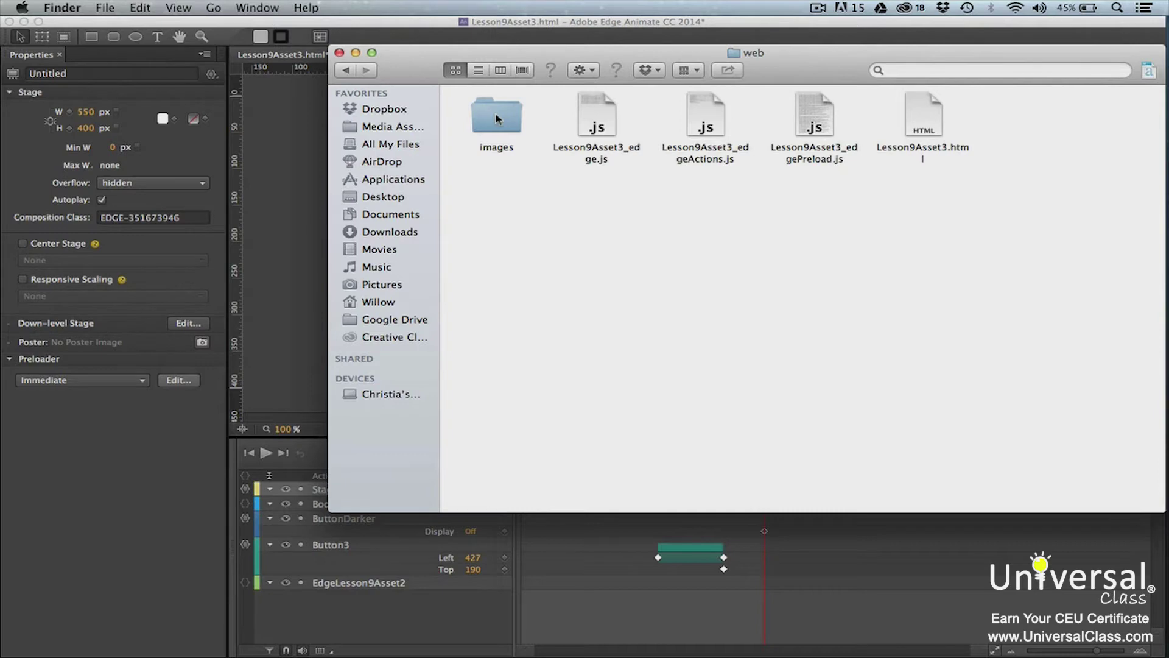
double_click(920, 121)
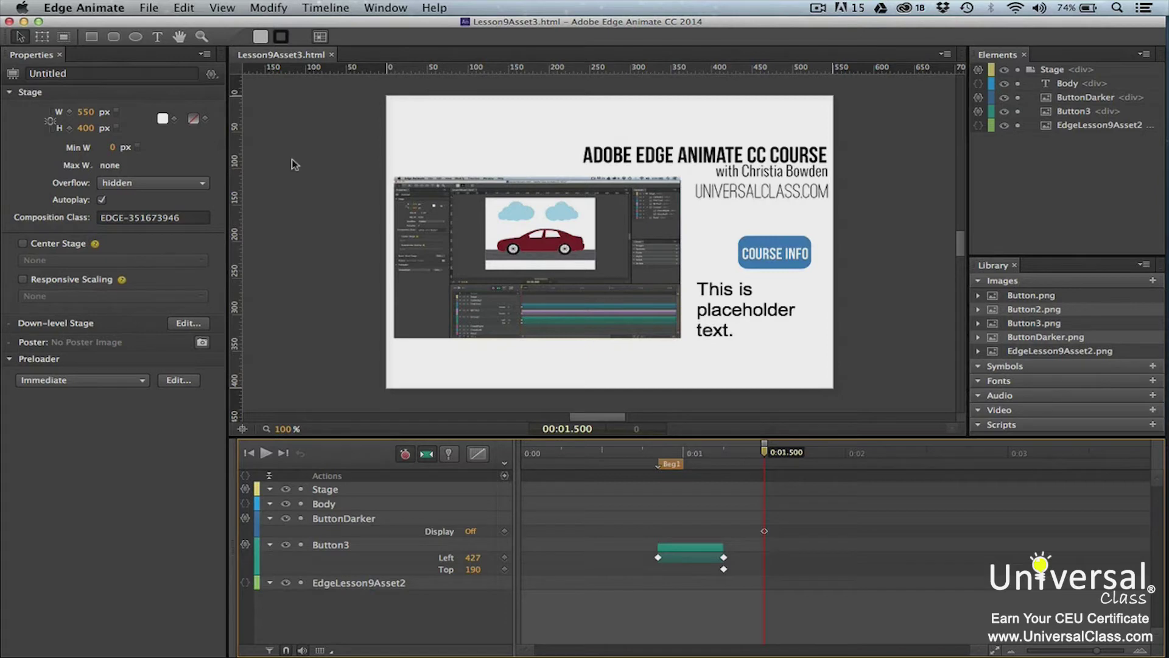
left_click(149, 9)
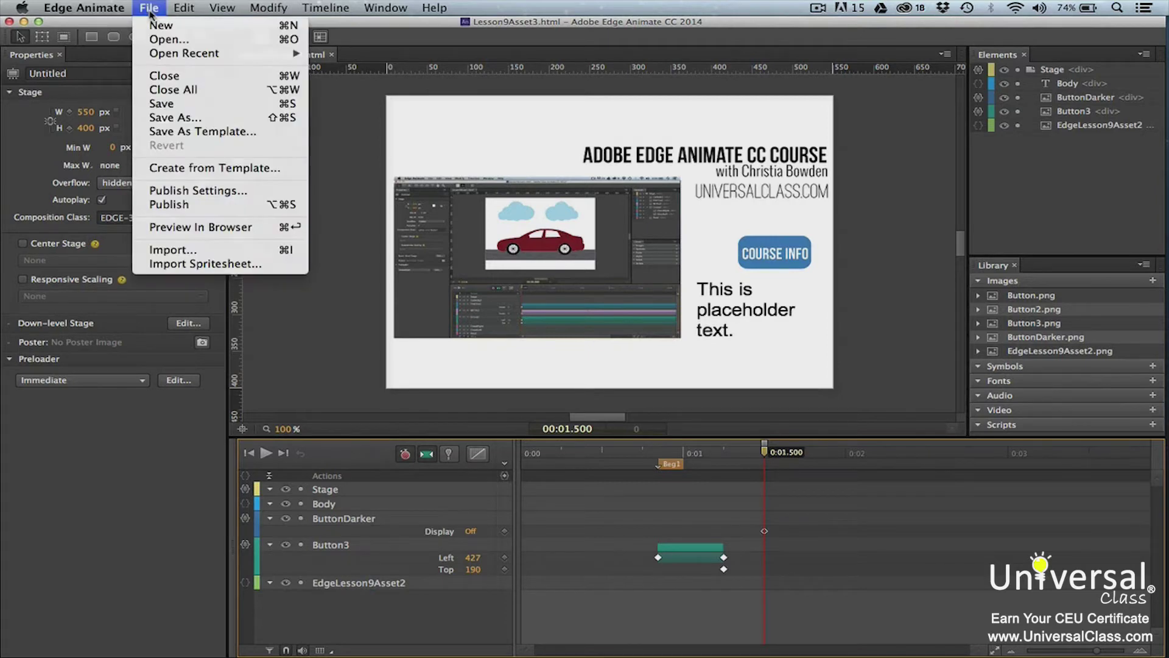
left_click(210, 190)
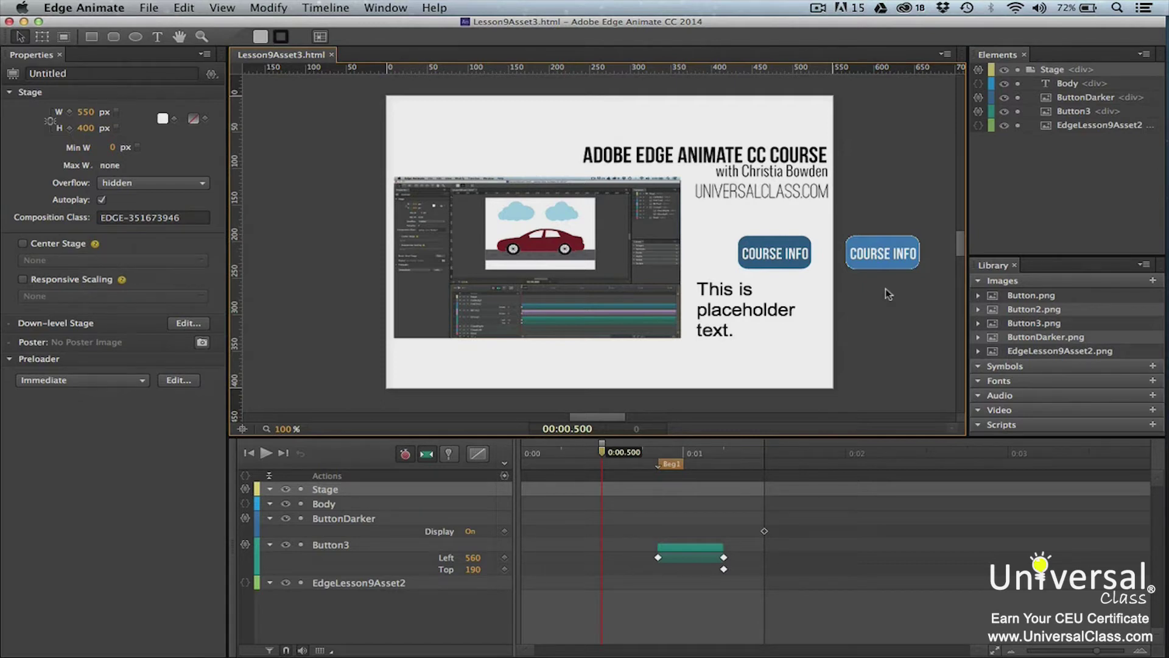
Keep the stage overflow on hidden and preview the composition in the browser
left_click(204, 184)
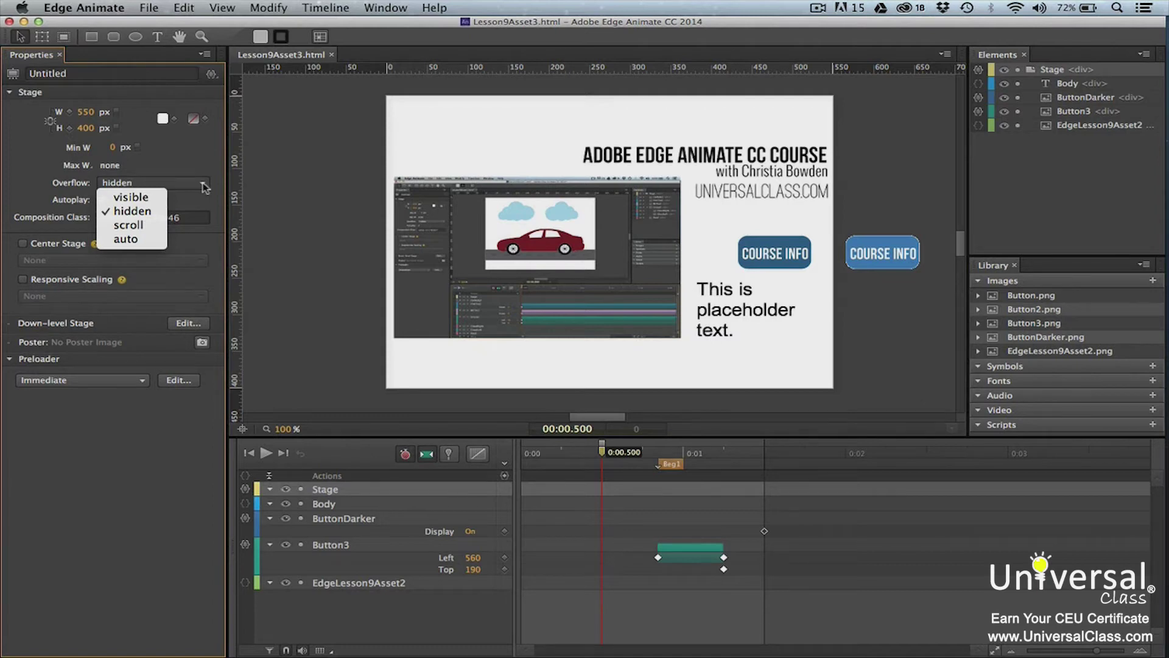
left_click(204, 188)
left_click(149, 7)
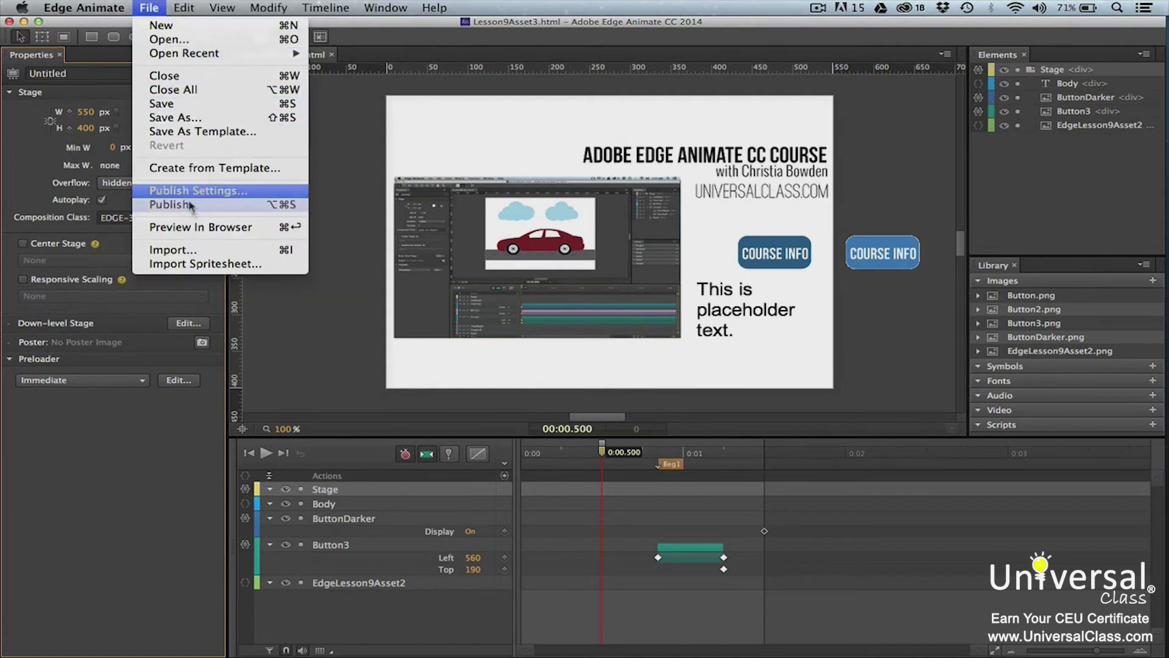
left_click(197, 227)
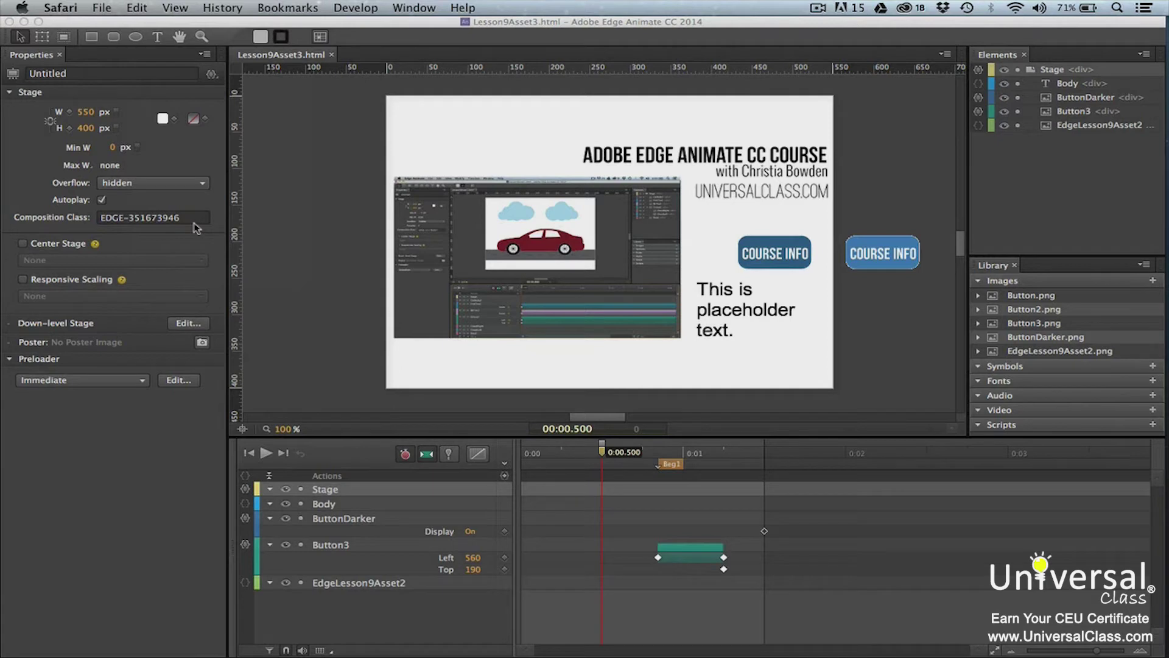
View the Safari preview showing the replacement text, then return to Edge Animate
key("super+Return")
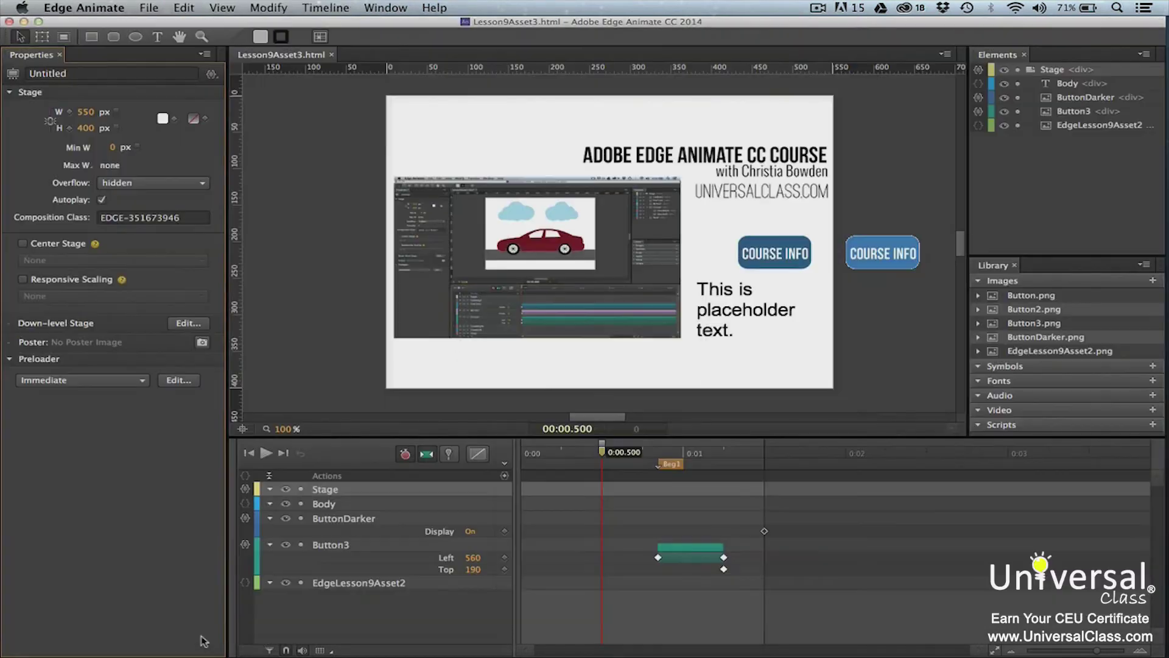
left_click(230, 641)
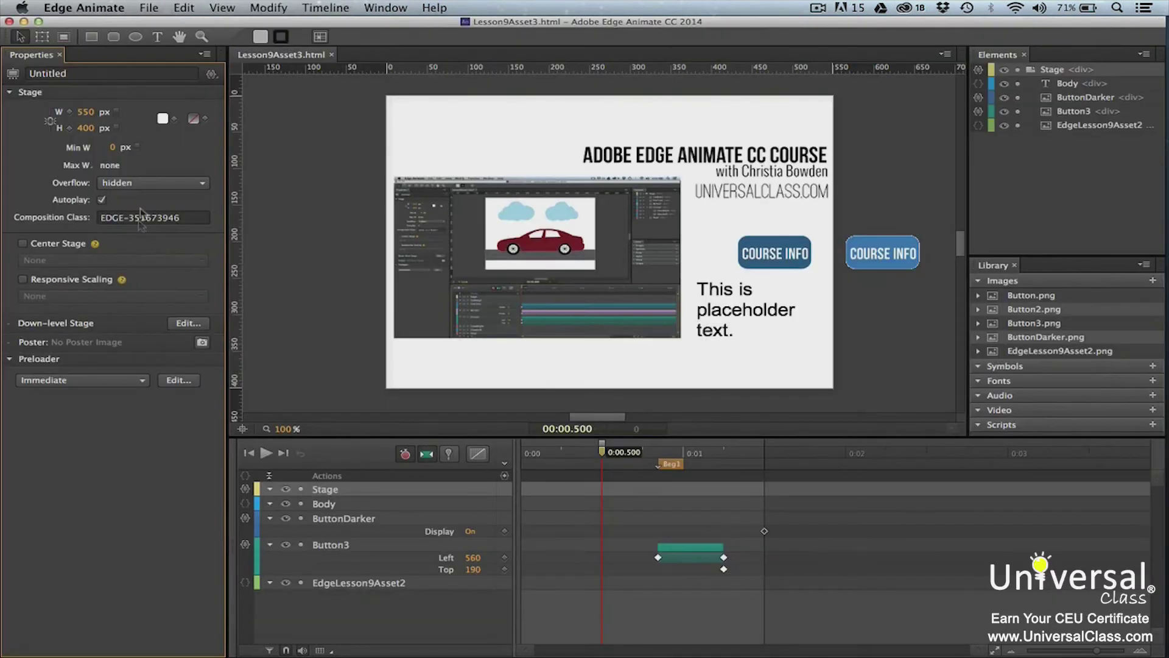
Leave overflow hidden, preview again, then open the Stage's empty down-level stage for editing
left_click(152, 183)
left_click(157, 202)
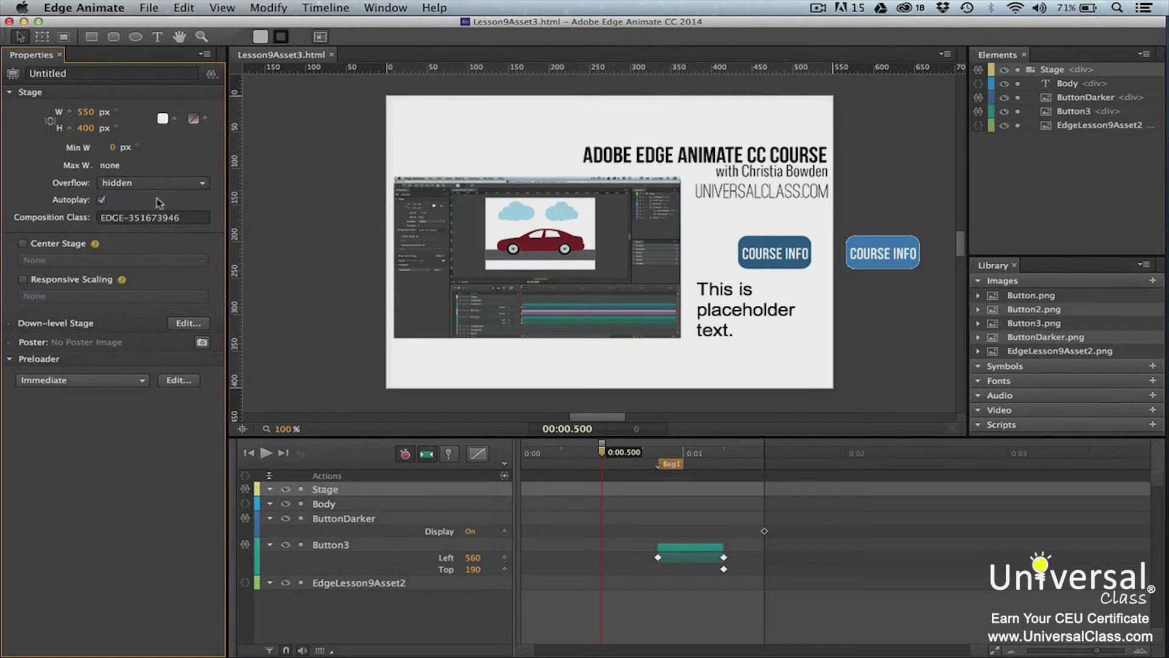
key("super+Return")
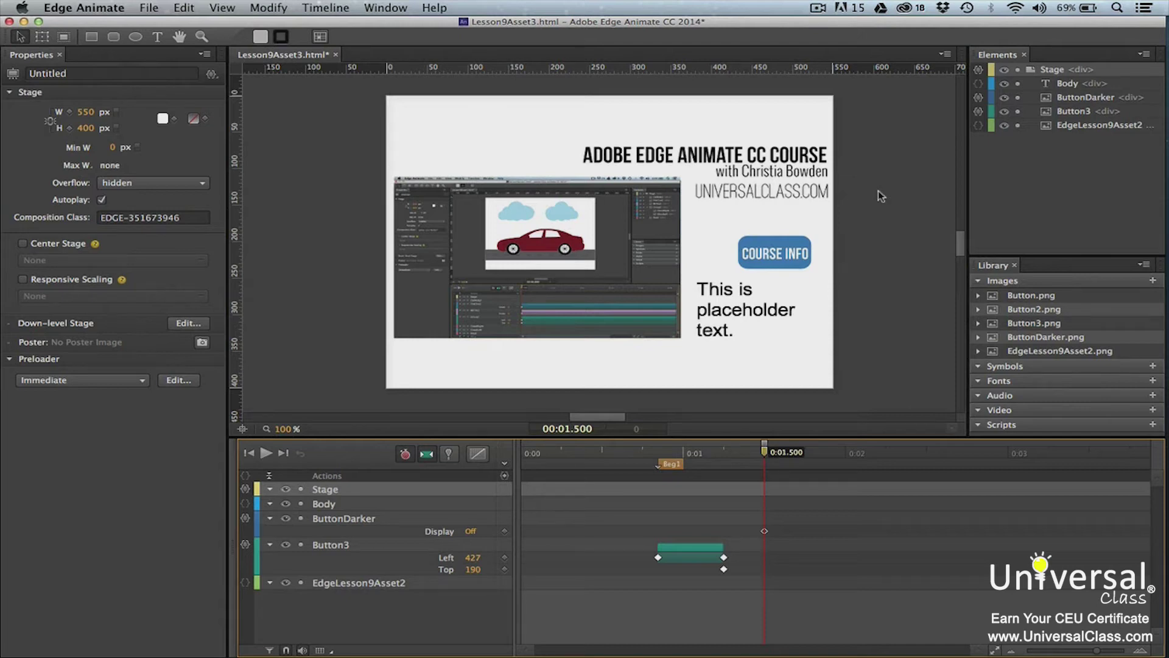
left_click(1050, 71)
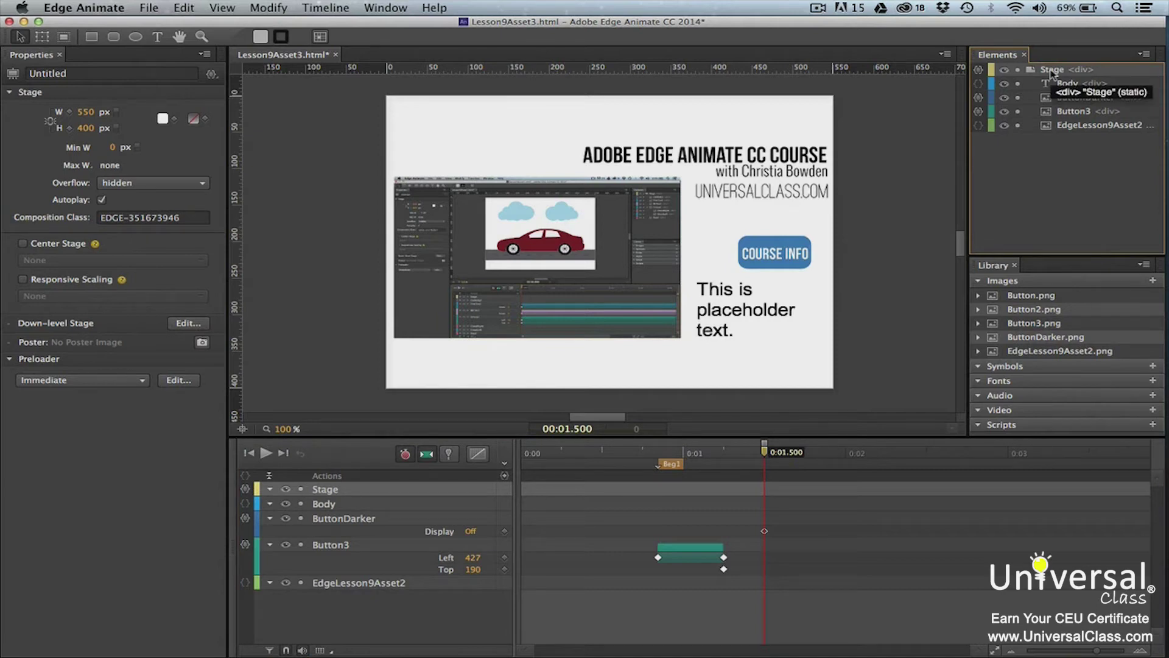
left_click(199, 327)
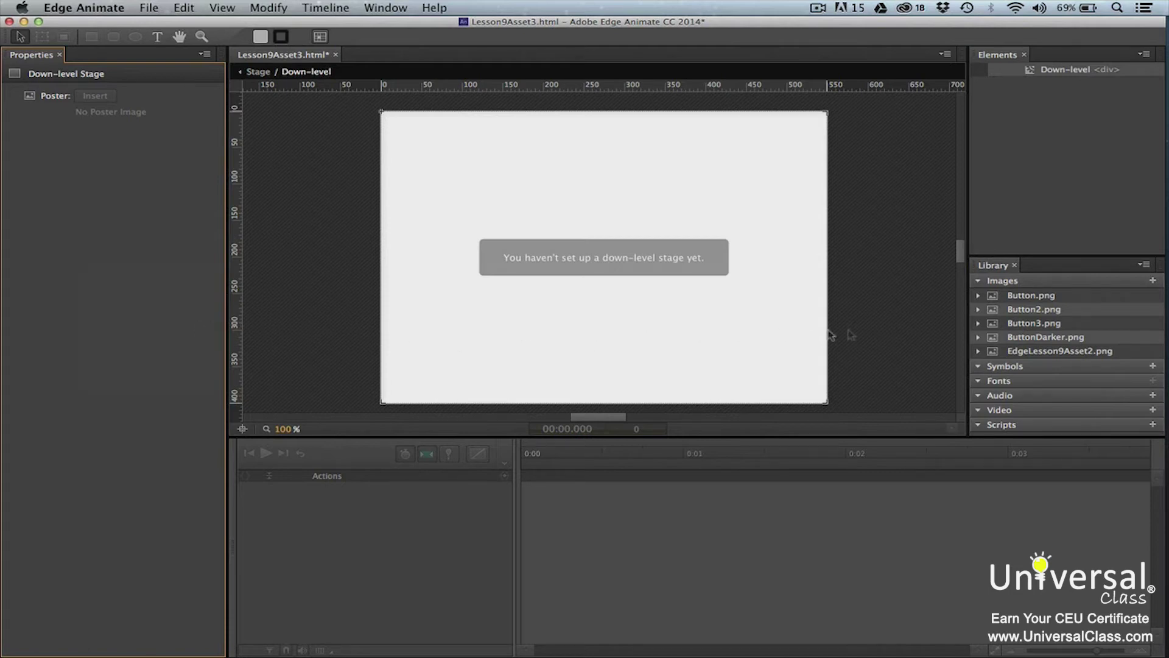
left_click_drag(989, 352, 541, 183)
left_click_drag(689, 248, 571, 241)
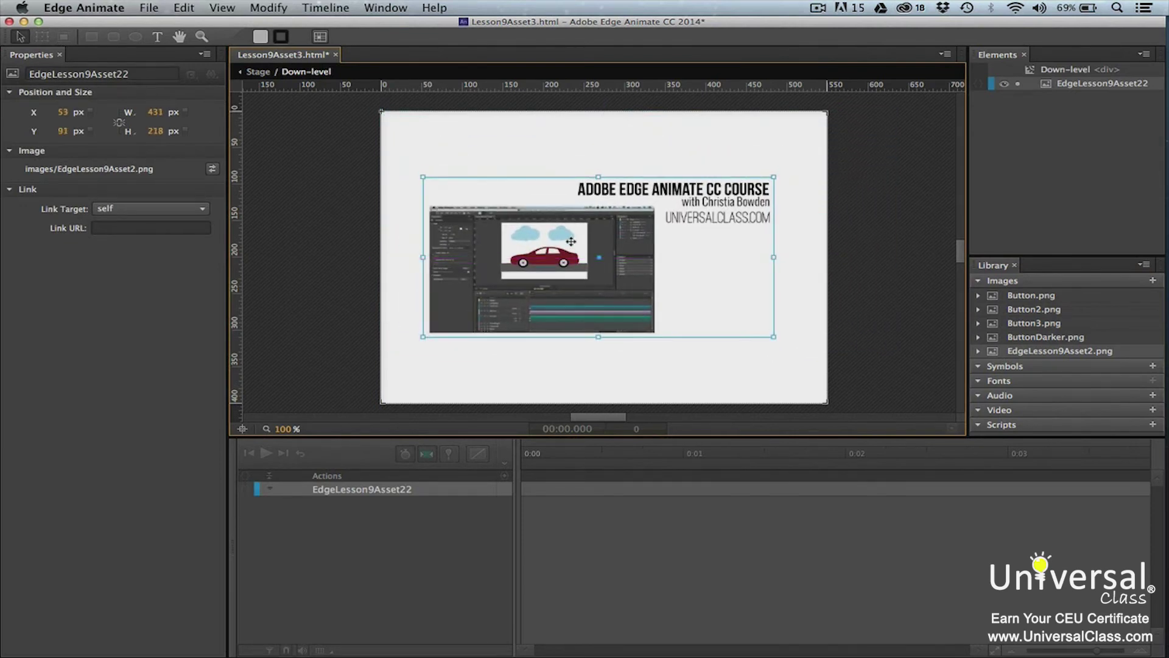
left_click(157, 36)
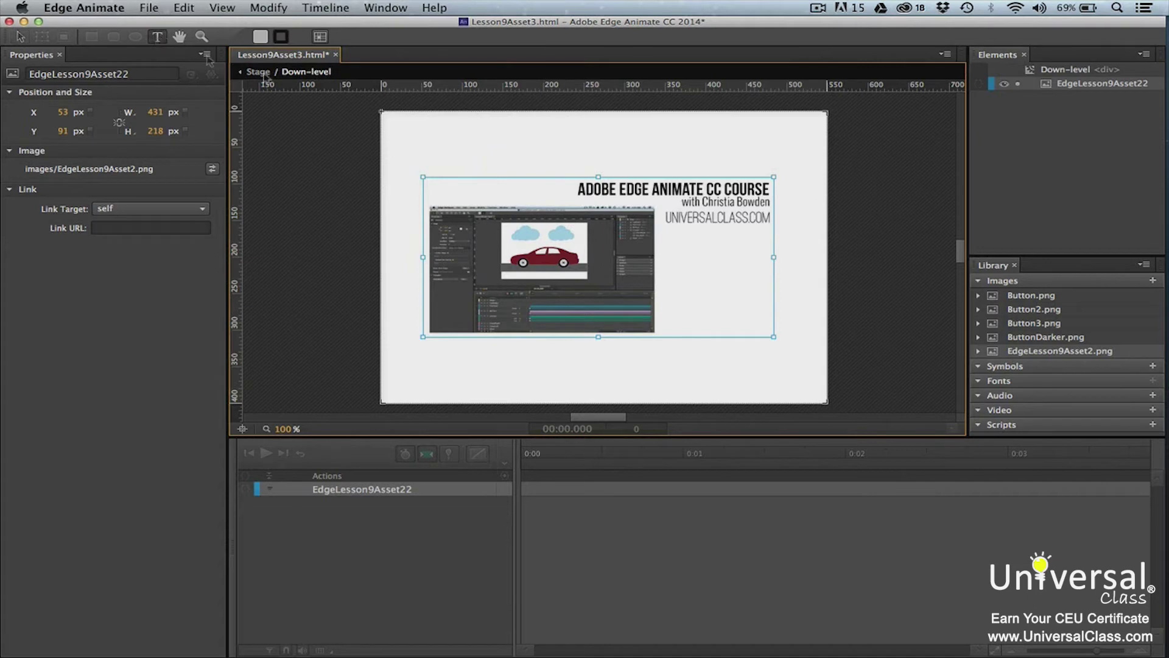
left_click(550, 372)
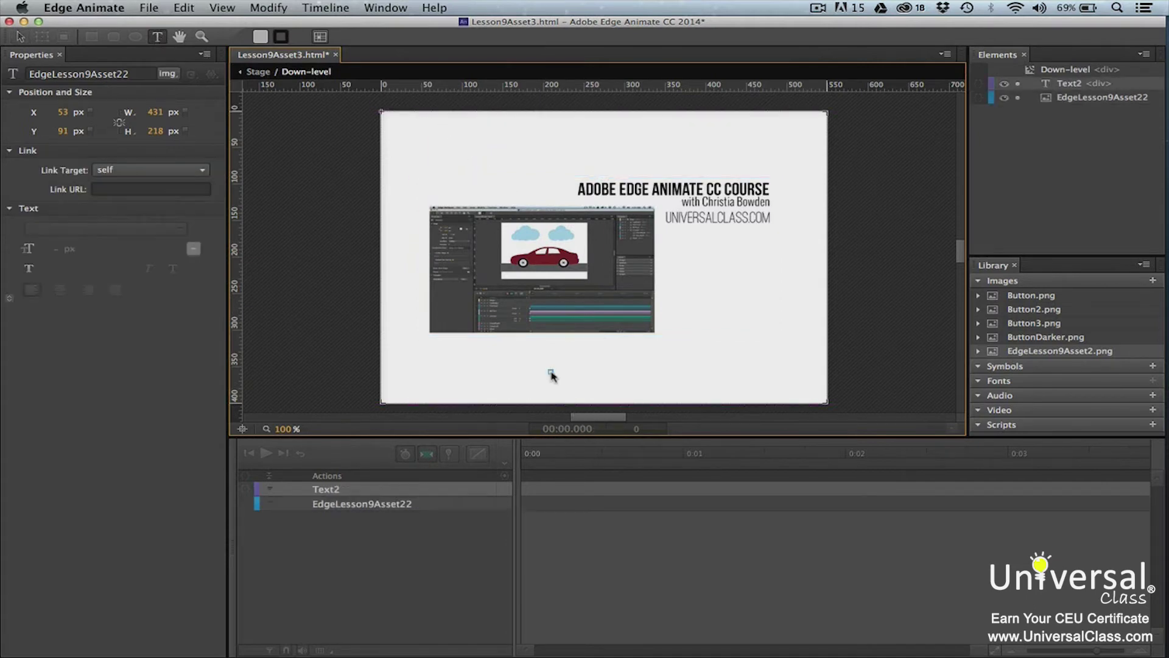
type("www.universalclass.")
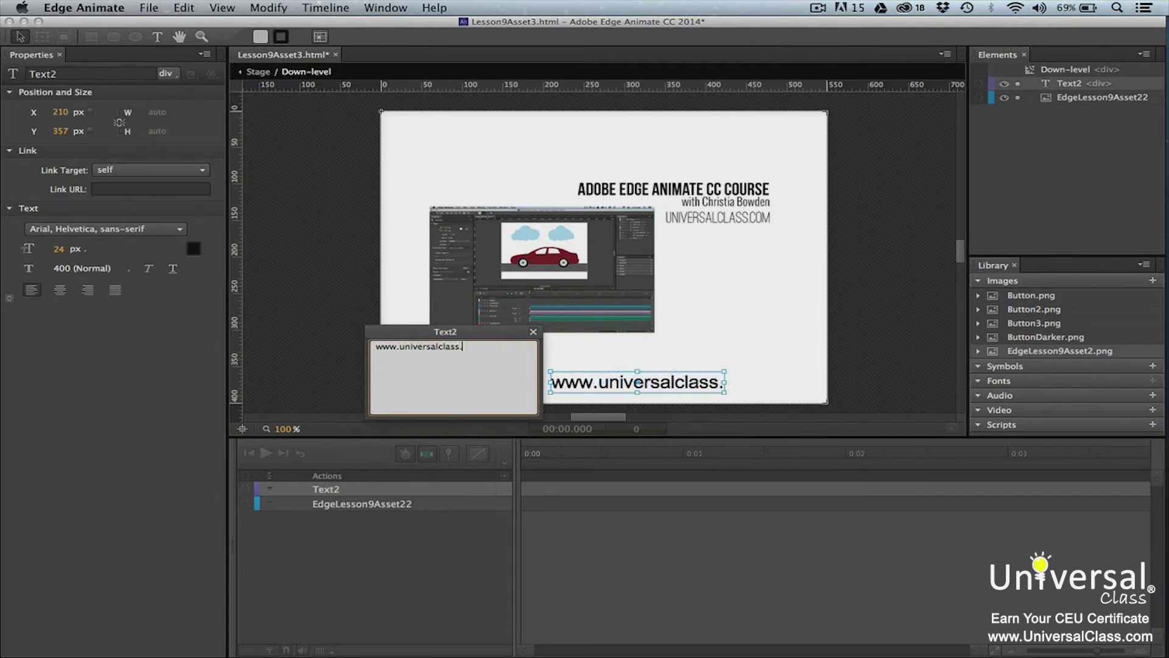
type("com")
left_click(604, 378)
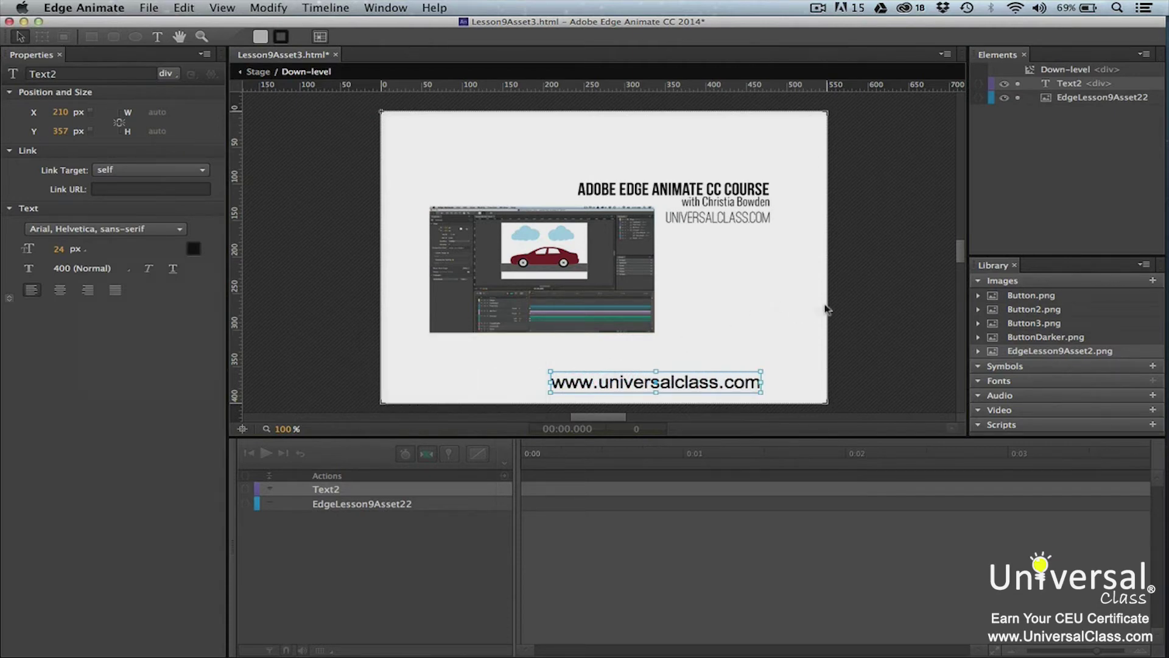
left_click(849, 306)
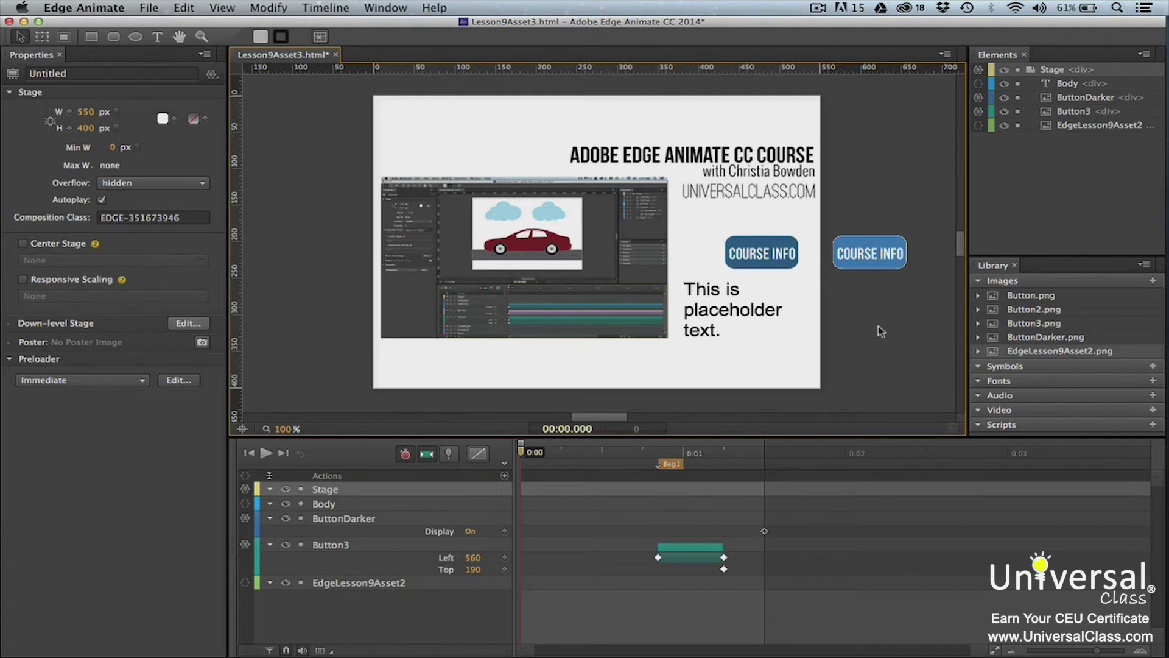
Capture a poster image of the stage at 0:01.500 as Poster2.png
left_click(535, 453)
left_click_drag(534, 454, 764, 452)
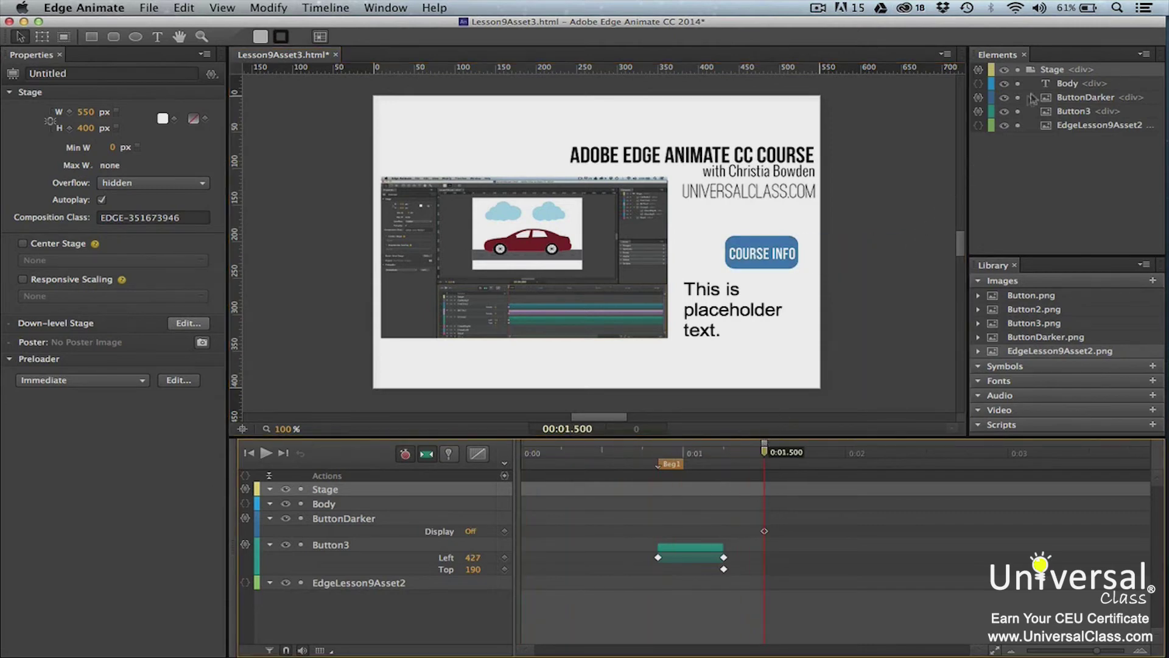
left_click(1048, 74)
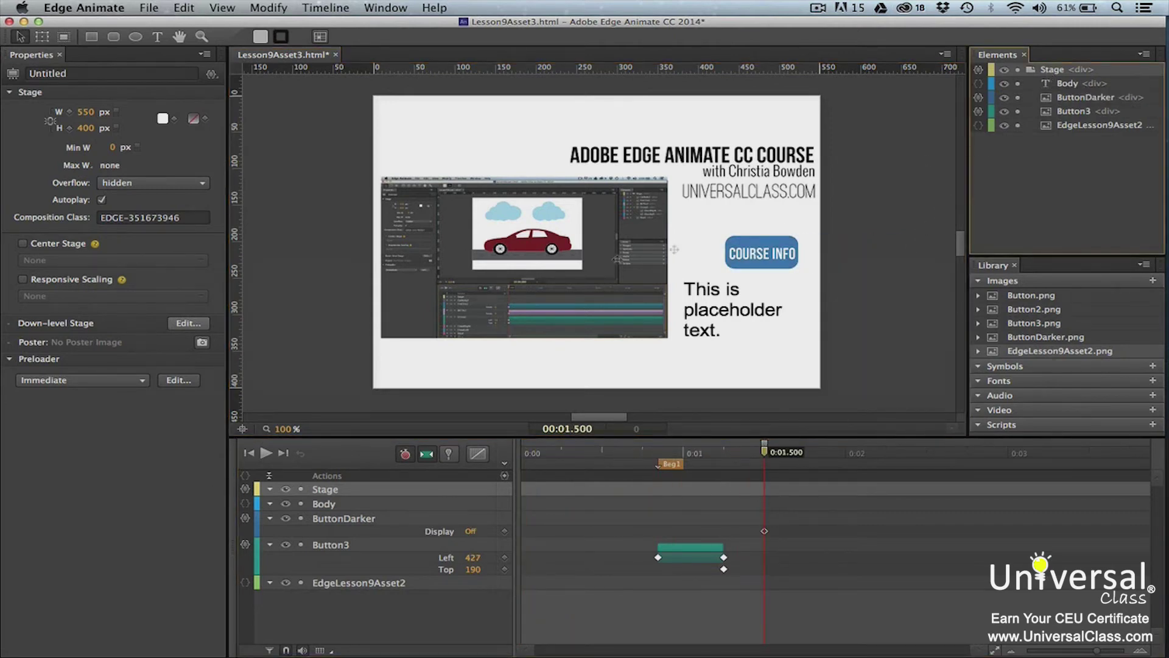
left_click(202, 346)
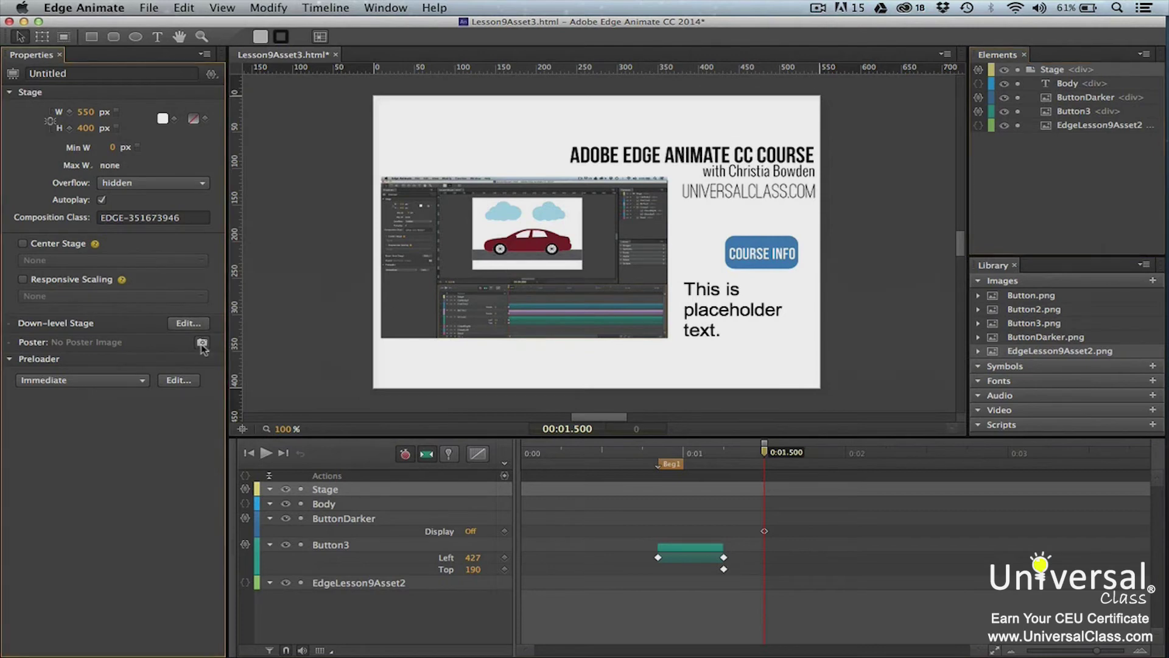
left_click(202, 344)
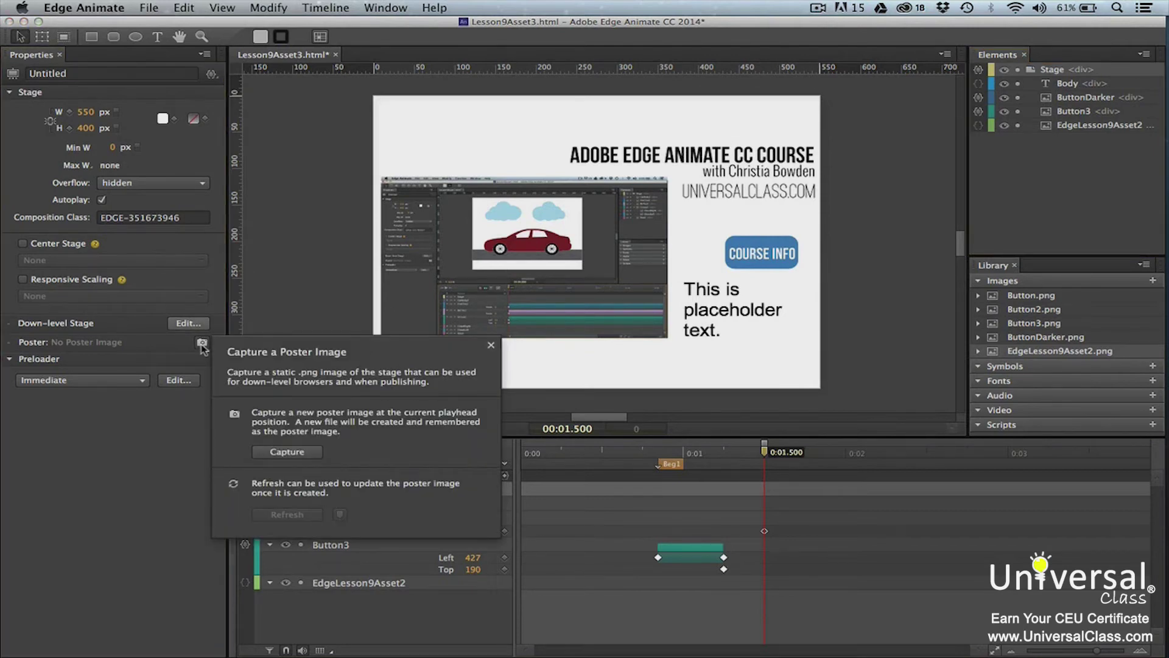
left_click(287, 452)
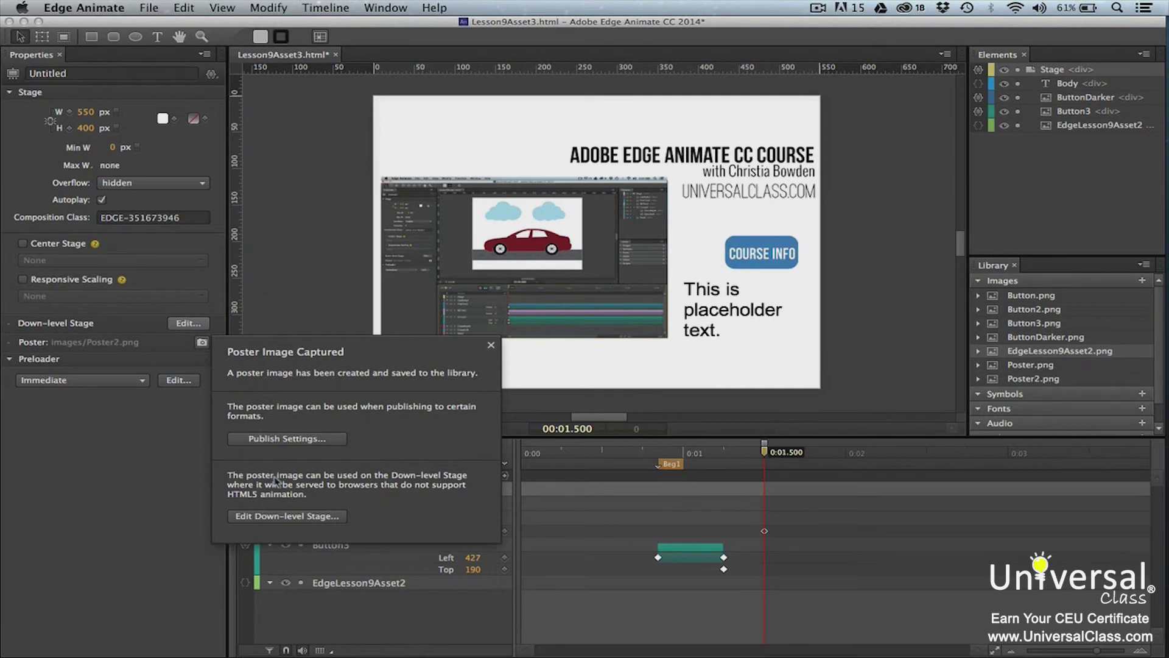
left_click(282, 516)
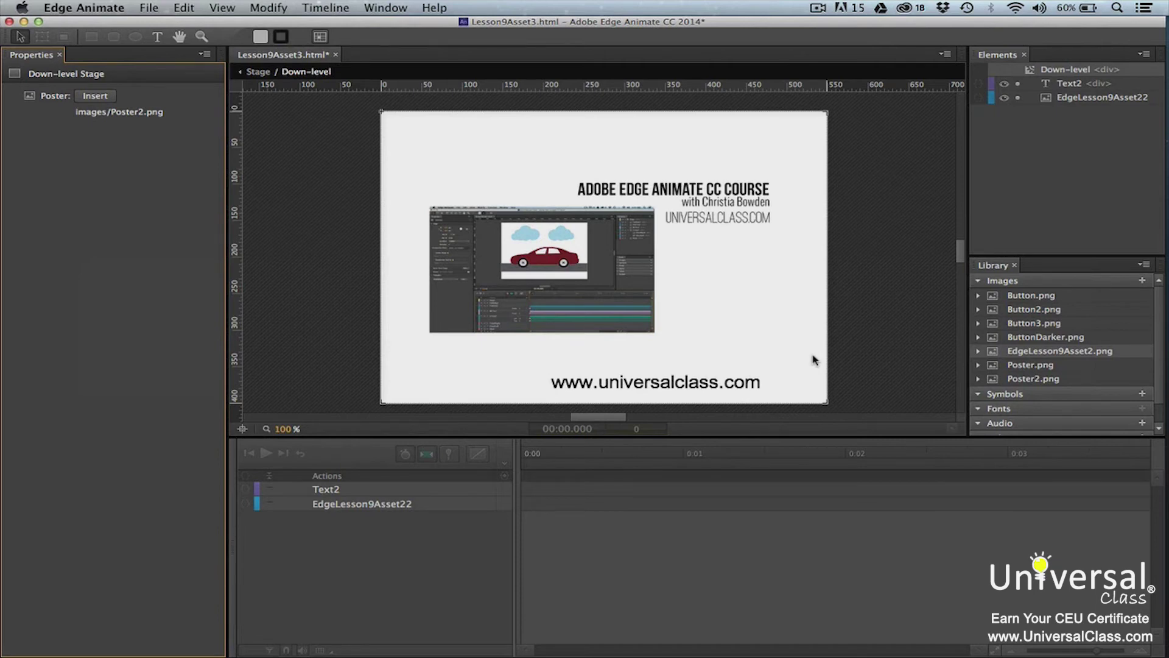
left_click(748, 382)
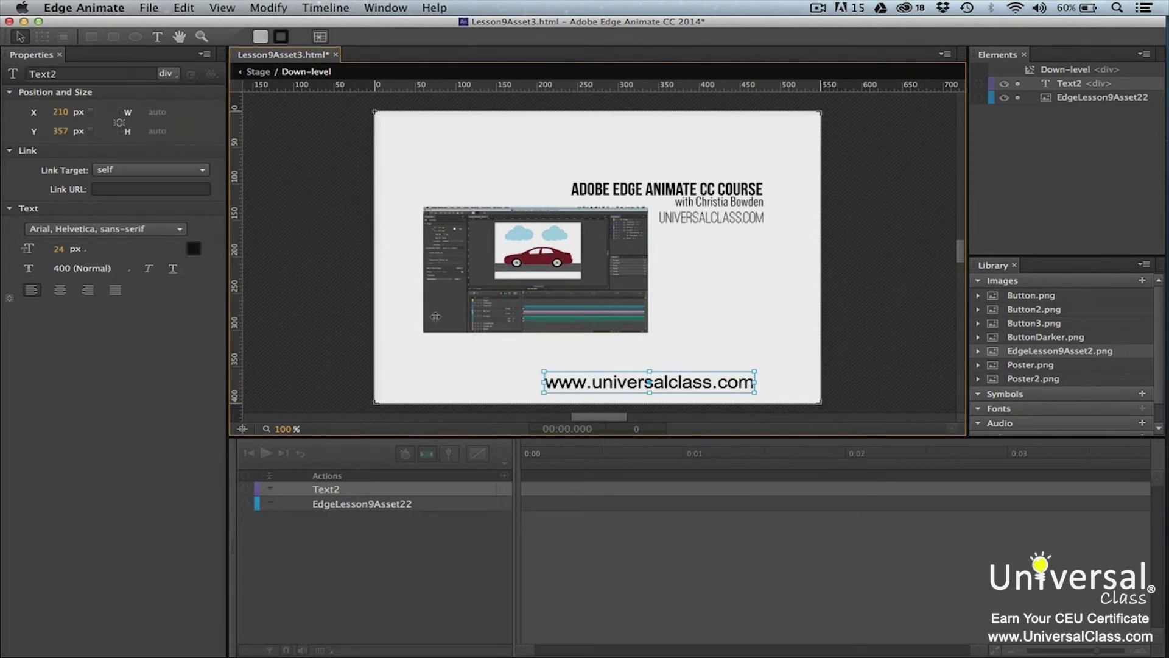
left_click(203, 171)
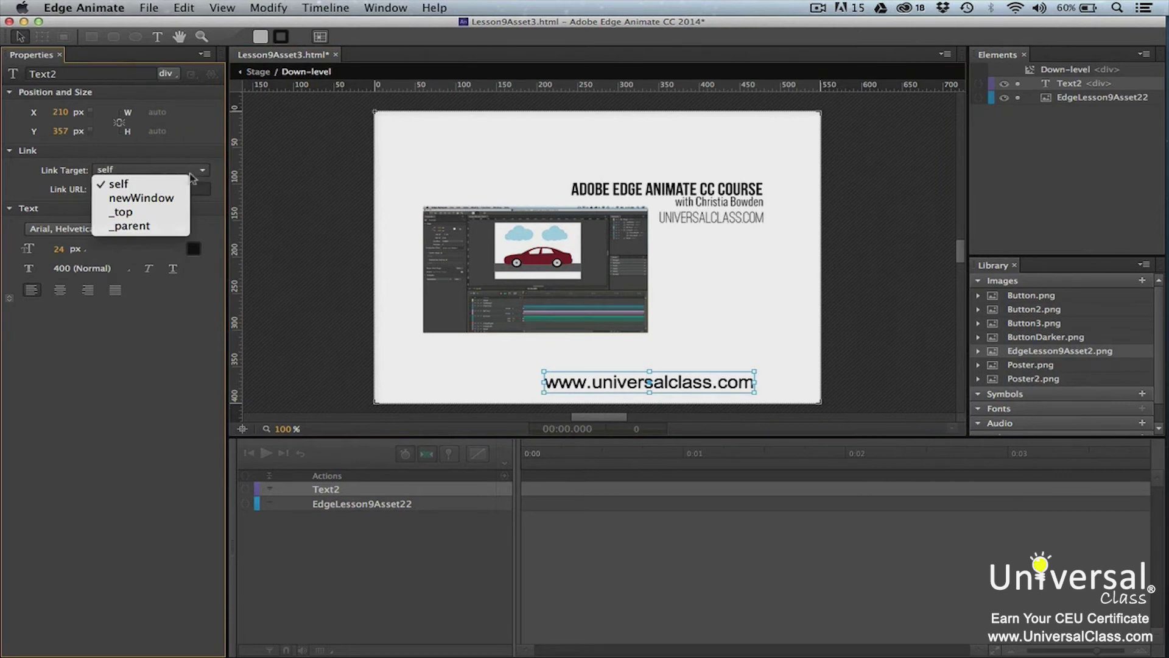
left_click(178, 199)
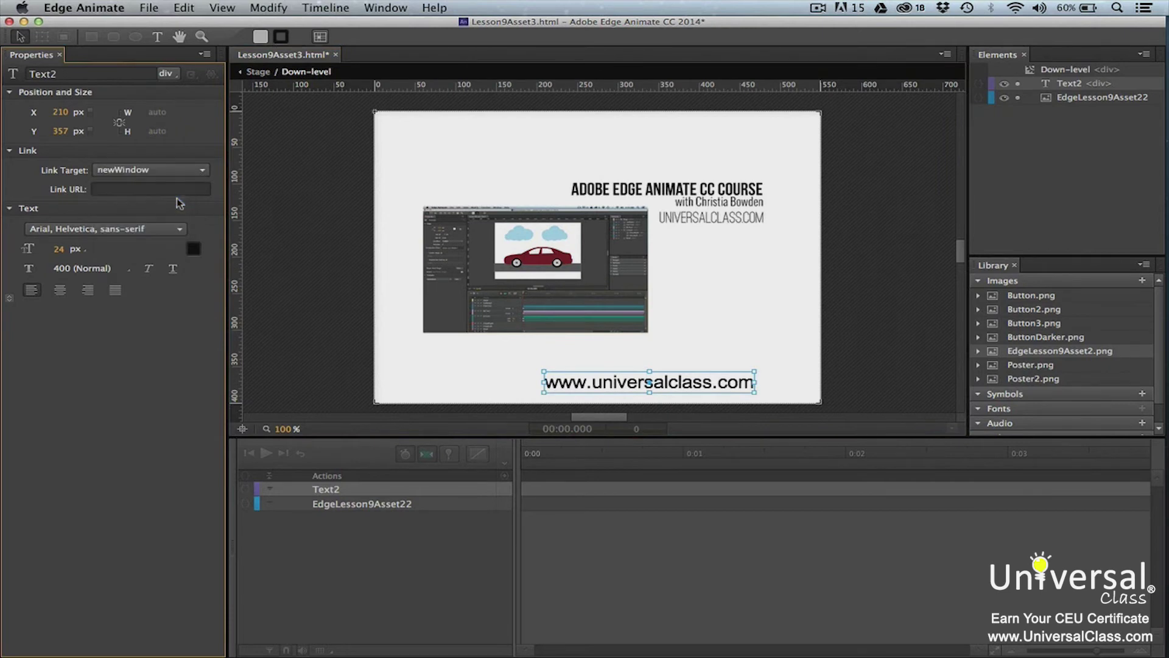
left_click(177, 193)
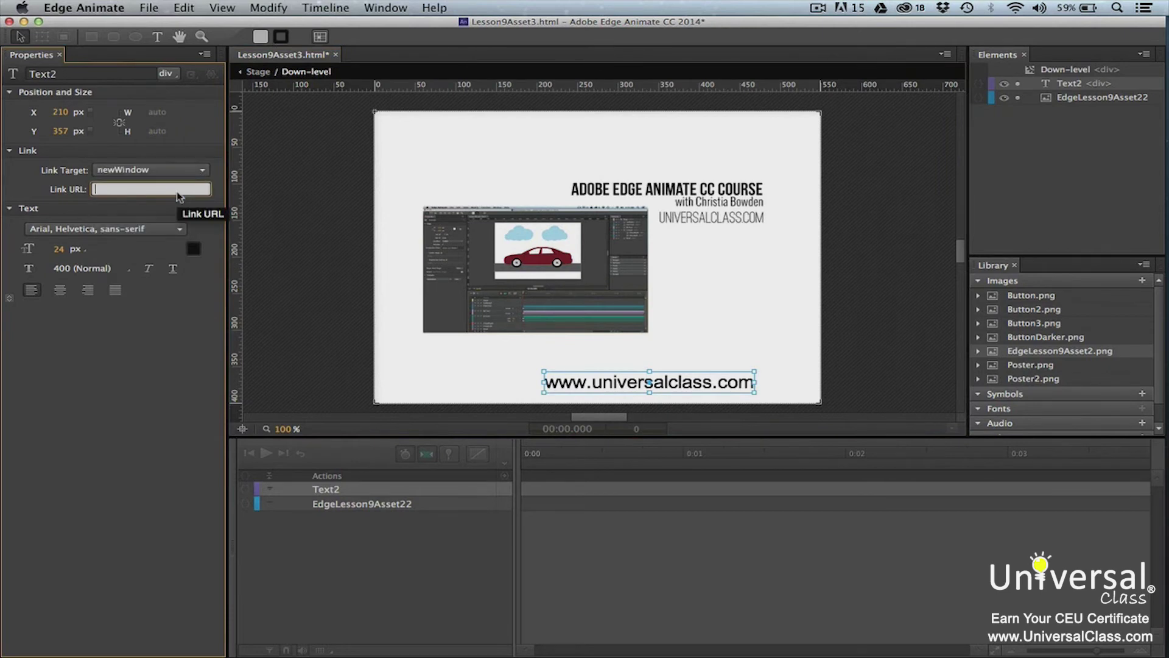
type("http://www.univer")
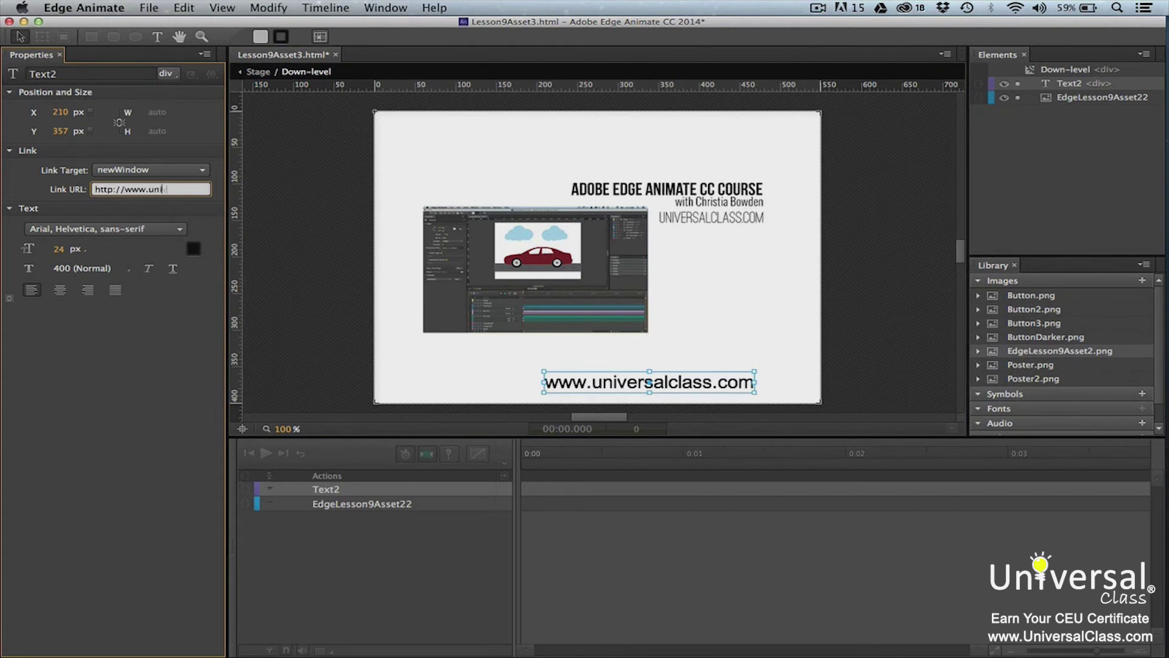
type("salclass.com")
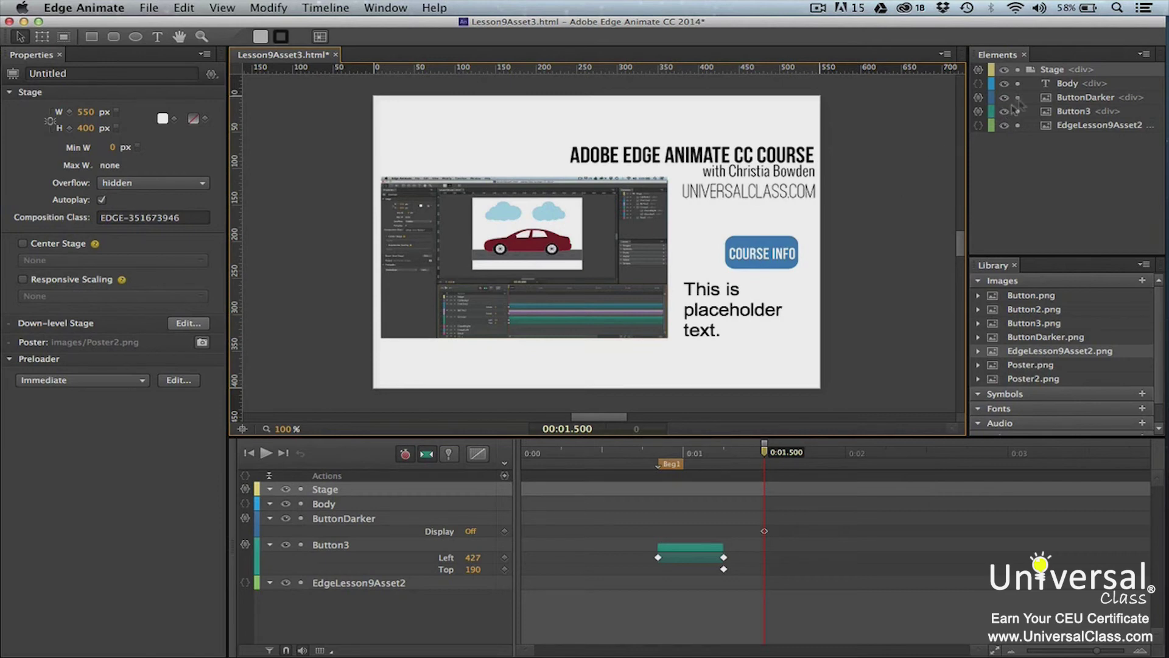
Insert the 120x120px circular clip-art spinner into the Stage's preloader
left_click(1048, 73)
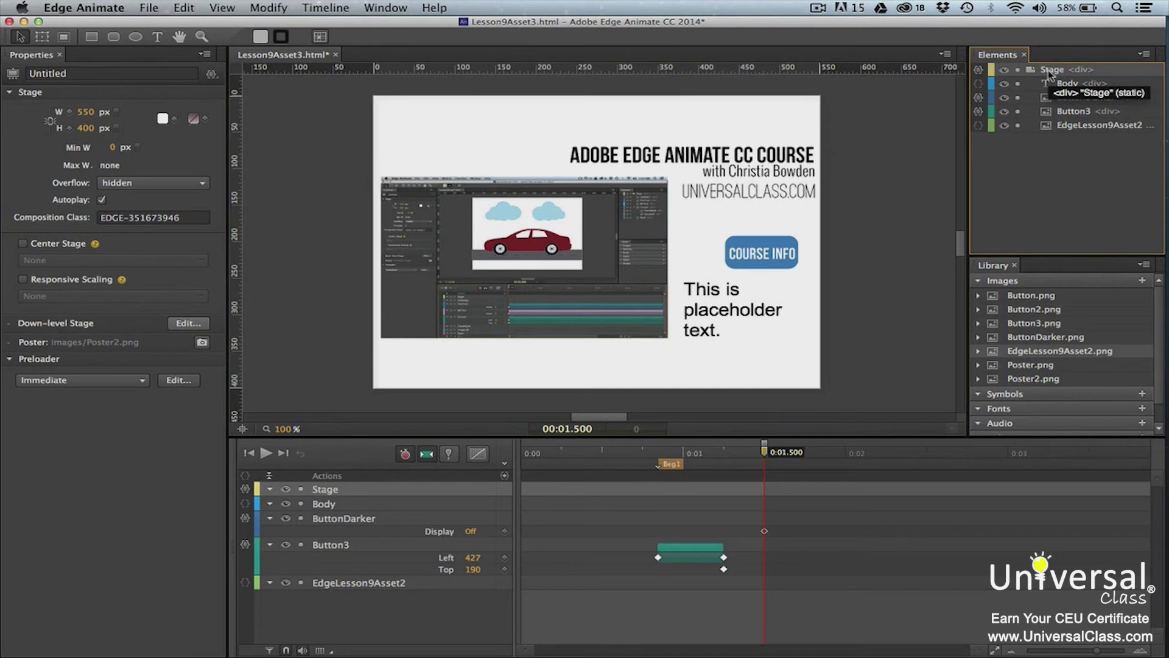
left_click(178, 380)
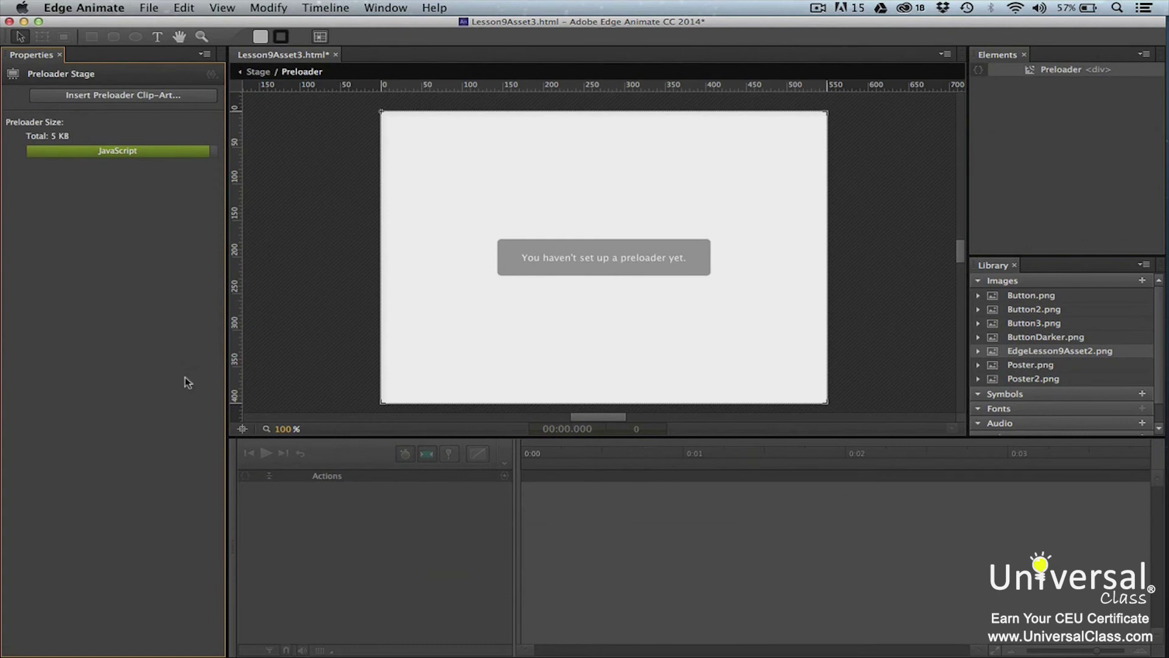
left_click(154, 95)
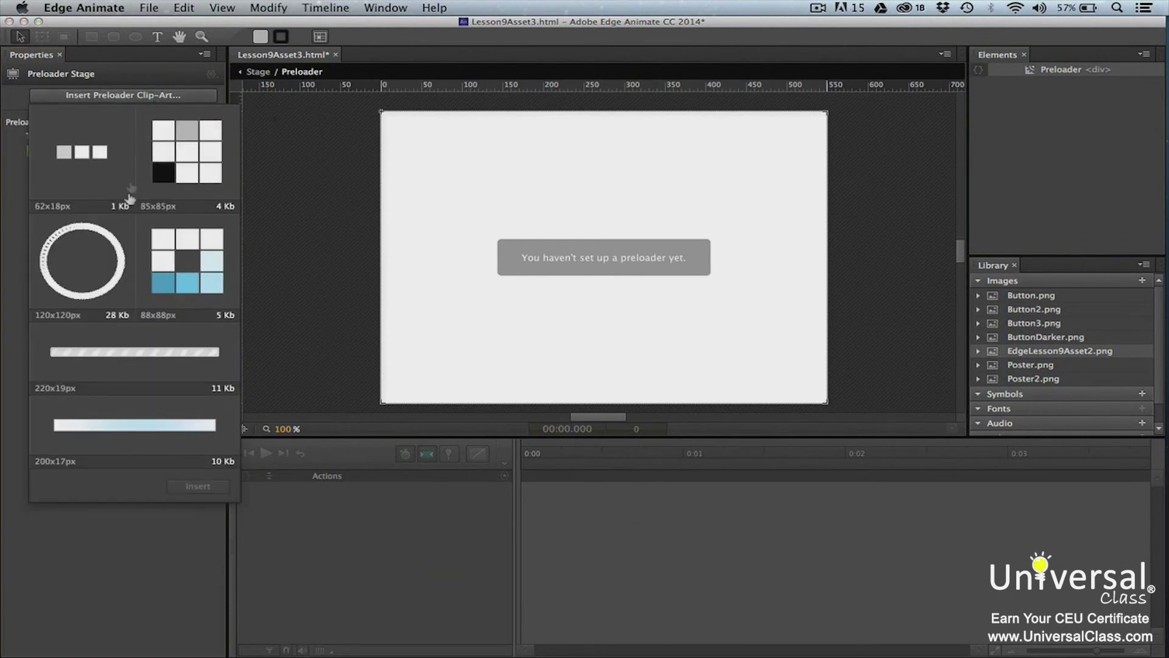
left_click(107, 260)
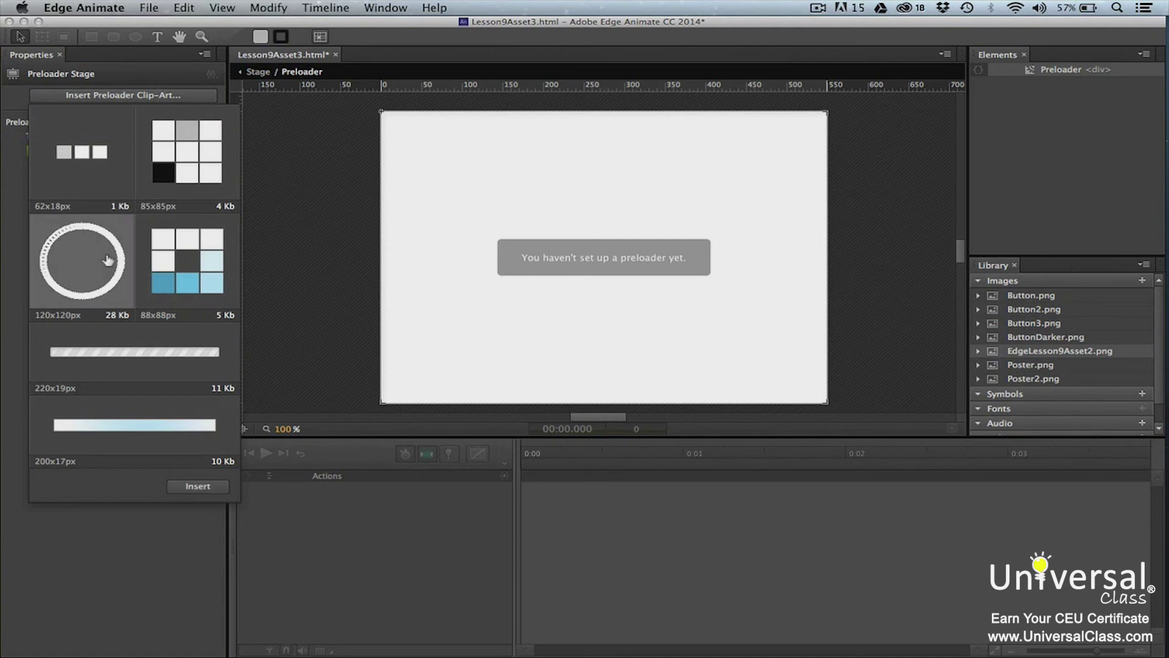
left_click(194, 486)
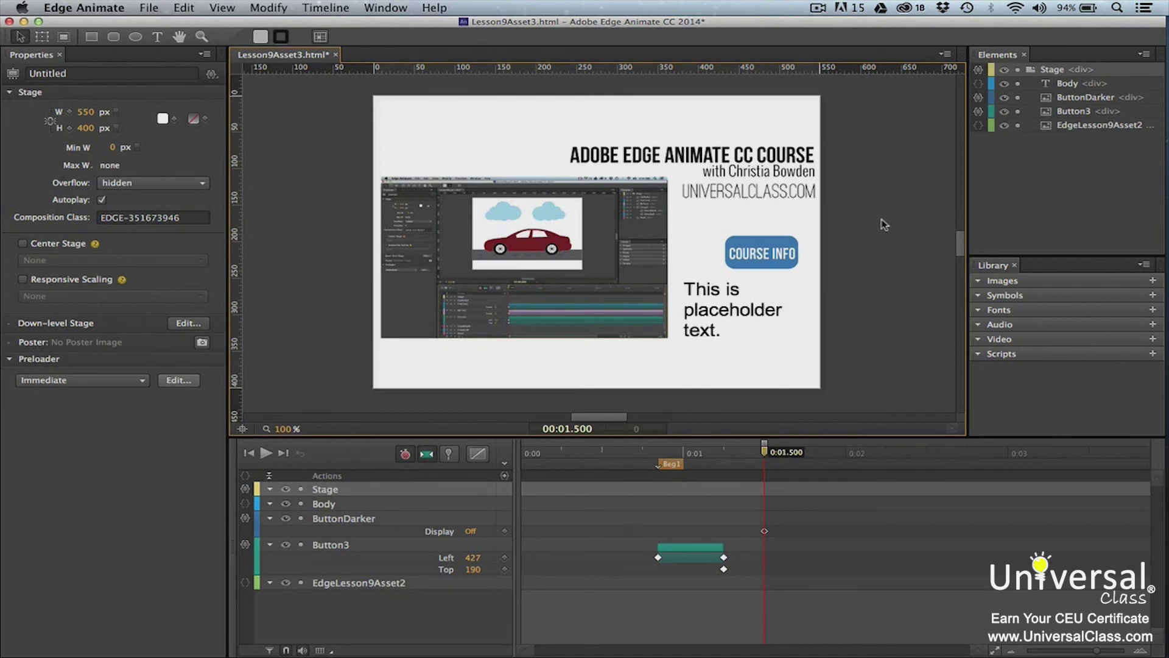
Preview index.html in Safari, then publish the Edge composition
left_click(25, 21)
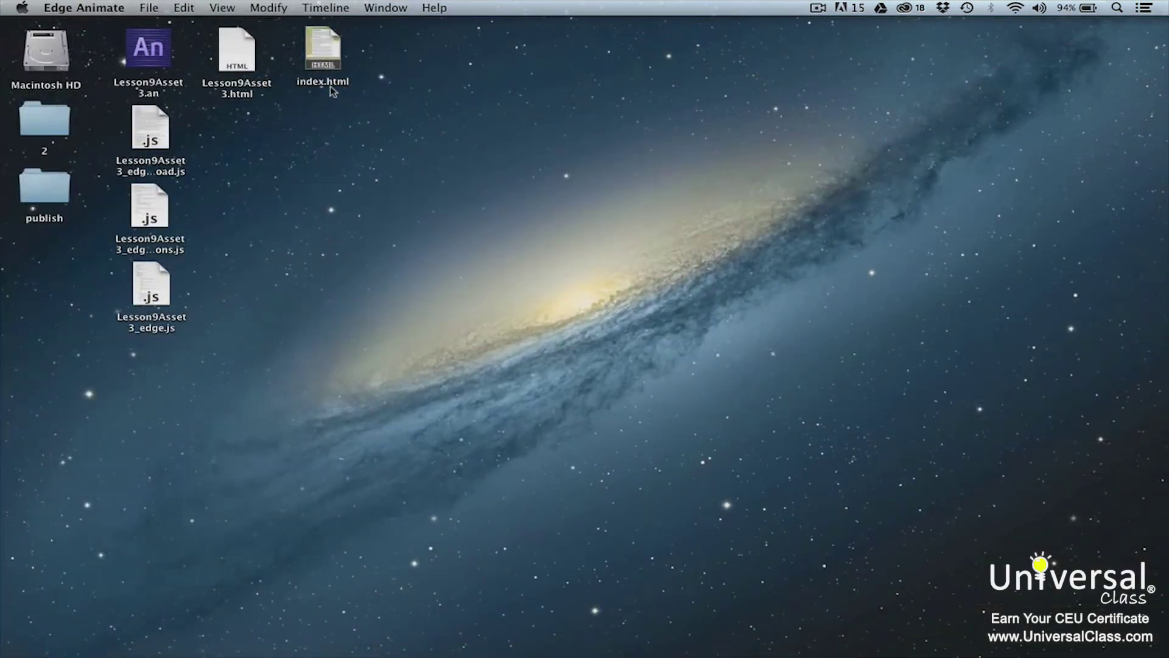
double_click(327, 54)
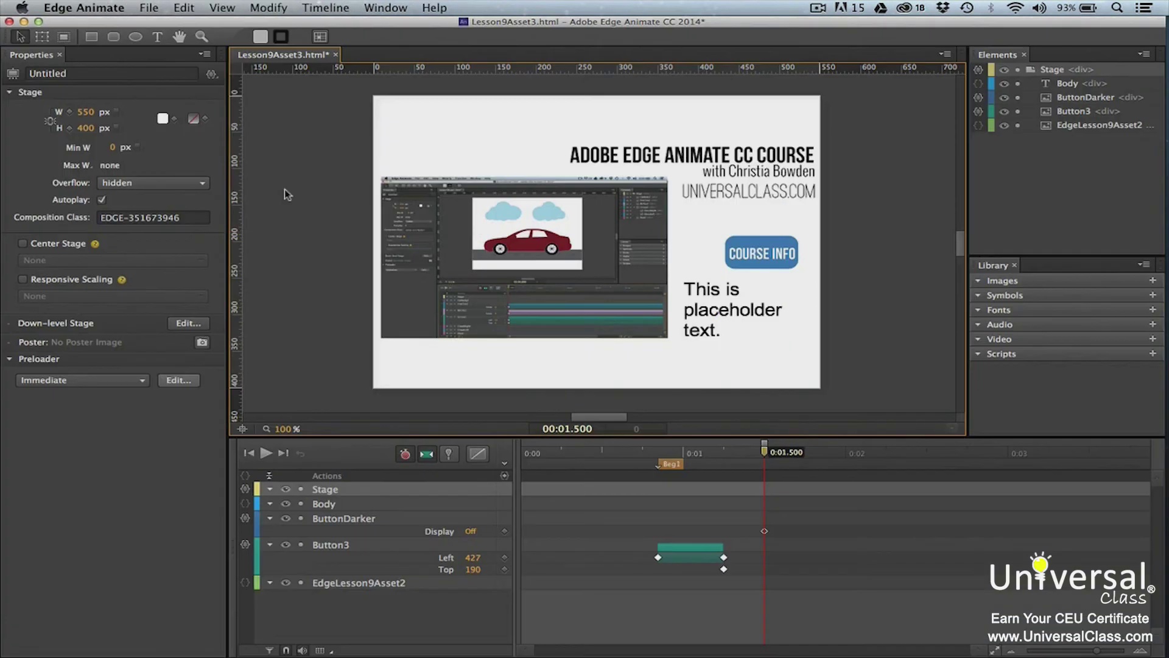
left_click(150, 8)
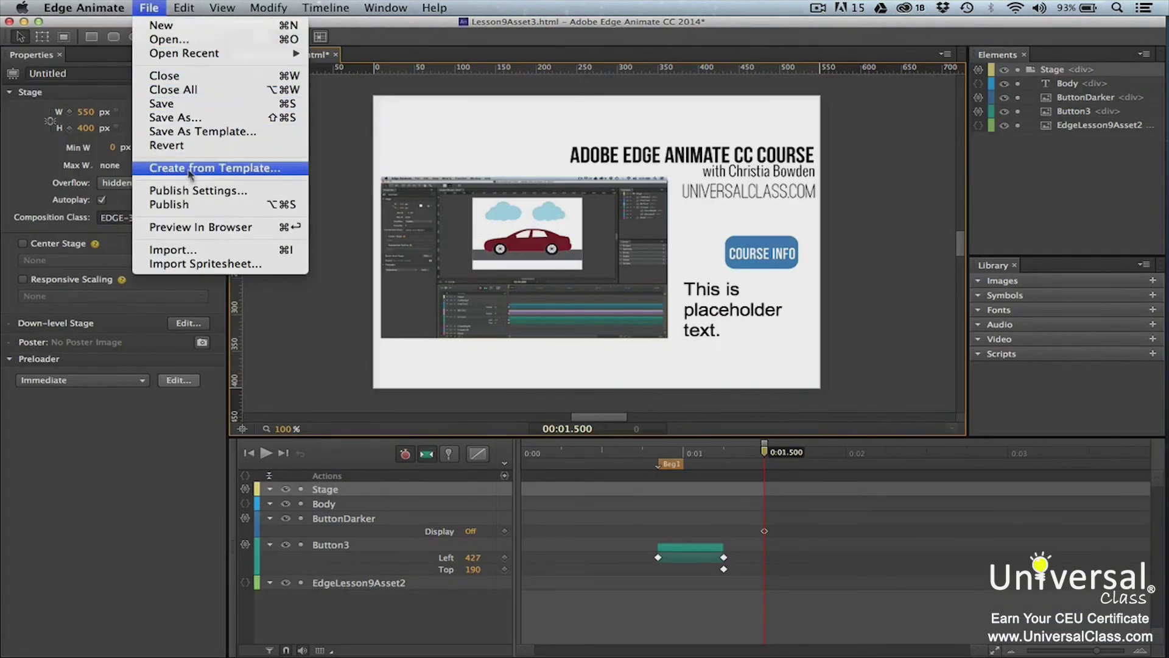
left_click(200, 207)
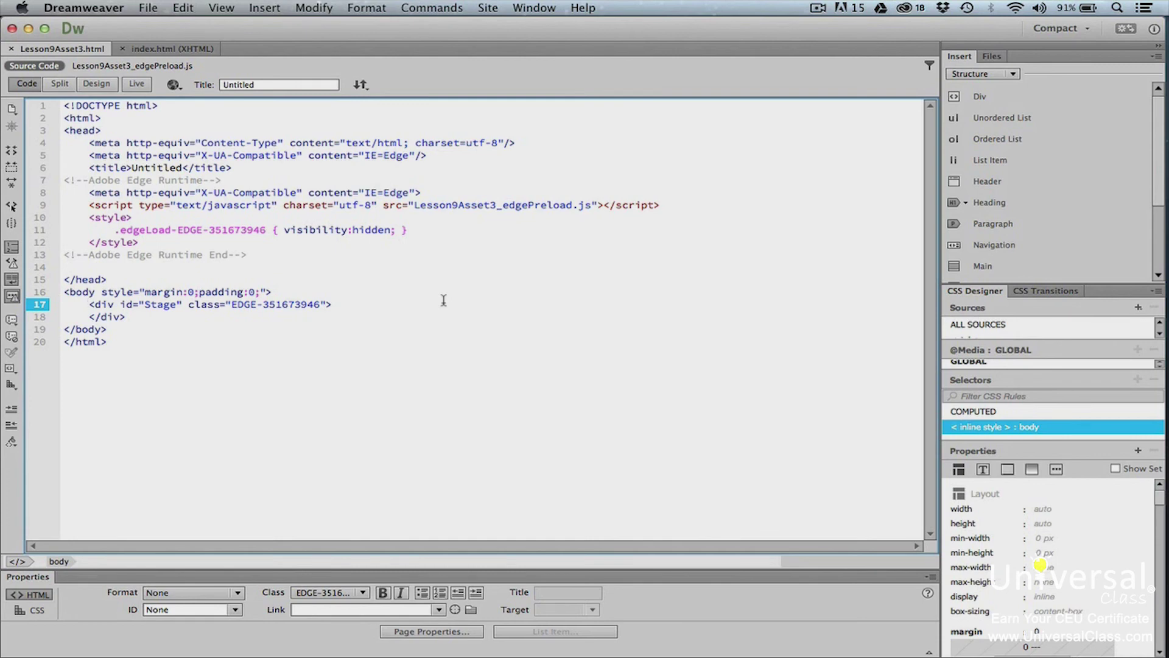
Copy lines 8–12 of Lesson9Asset3.html into index.html right after <head>, then refresh
left_click_drag(88, 193, 157, 239)
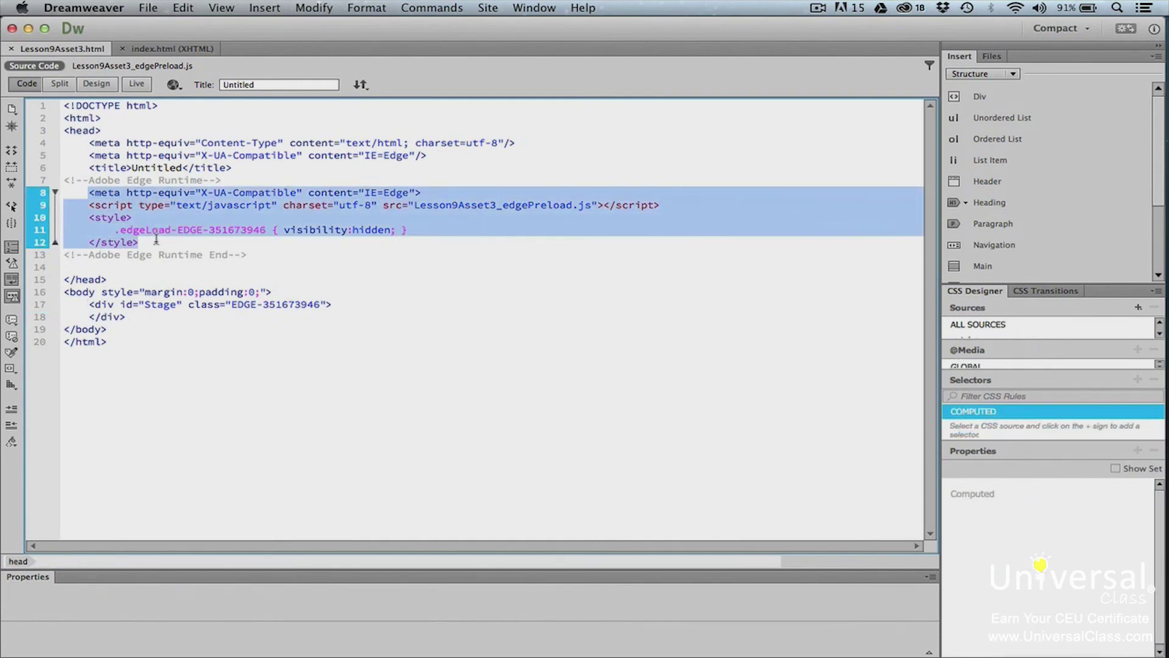
key("super+c")
left_click(172, 50)
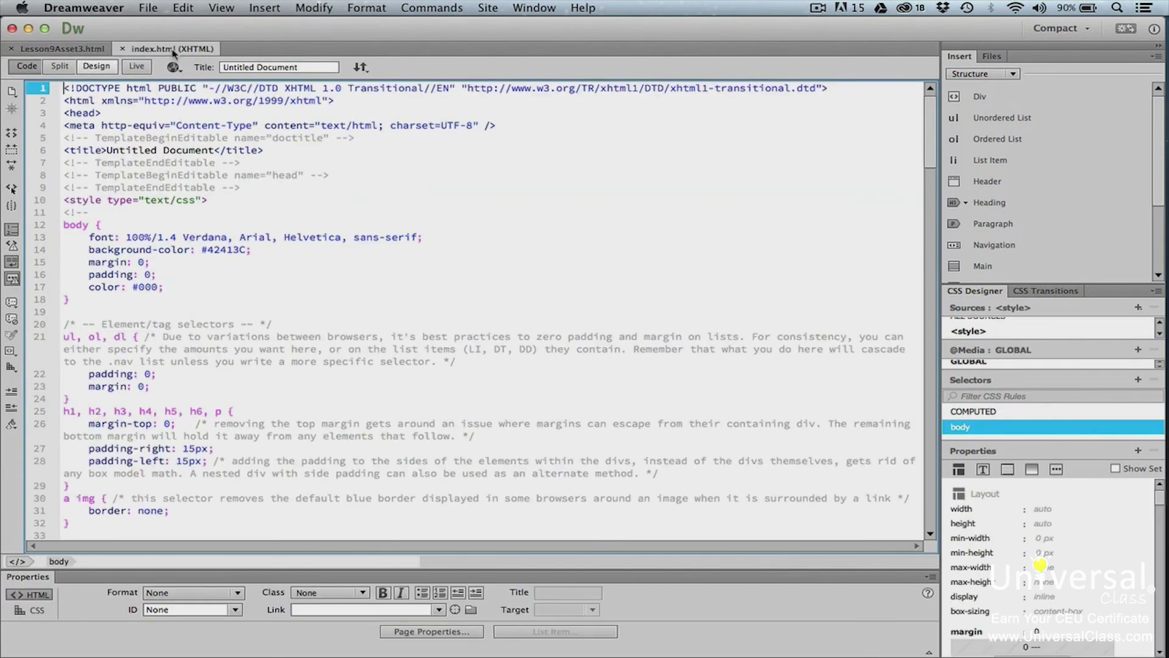
left_click(122, 113)
key("cmd+v")
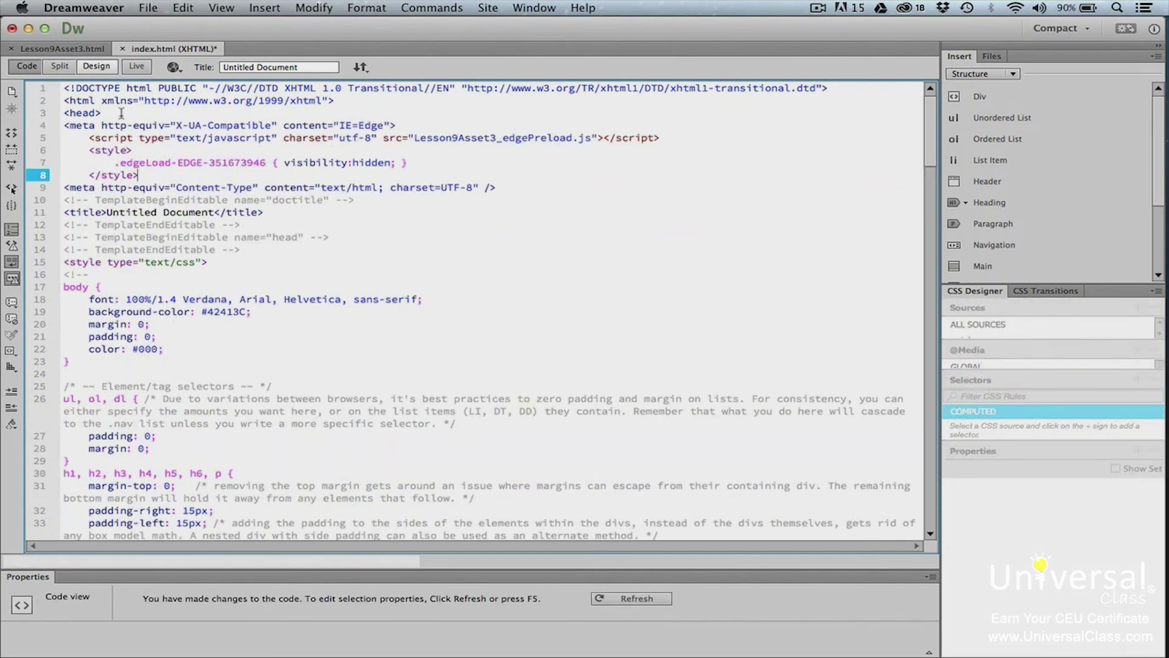
key("F5")
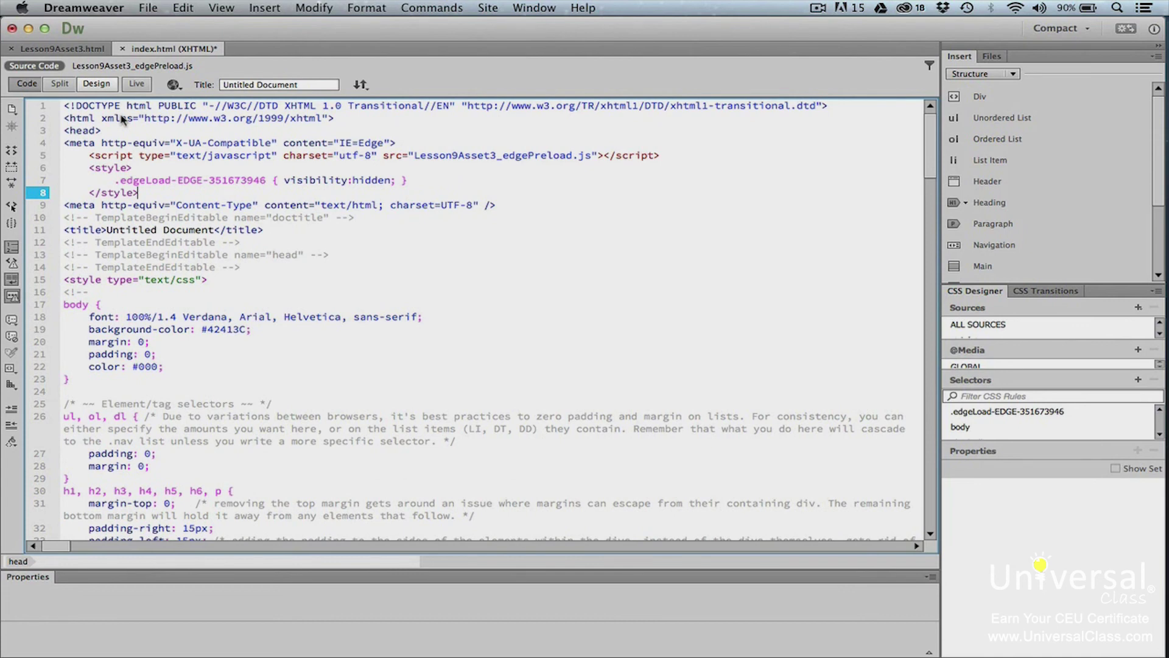
left_click(87, 49)
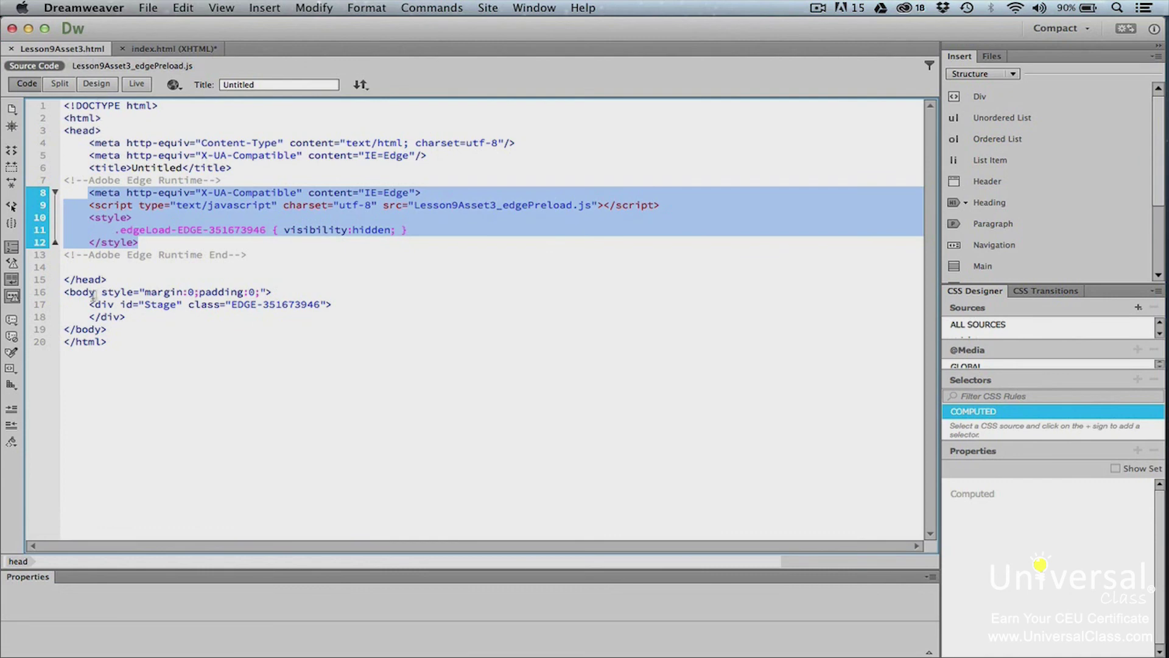
Paste the Stage div (class EDGE-351673946) on a new line after the meta tag, then save as index2.html
left_click_drag(90, 304, 338, 302)
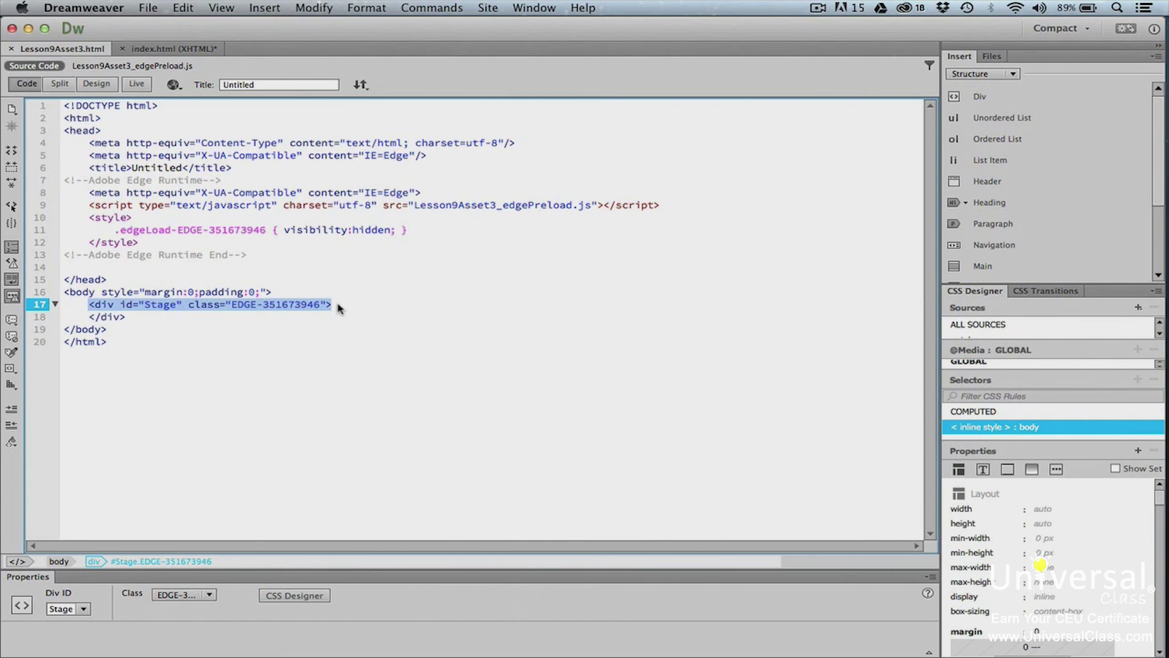
left_click(194, 51)
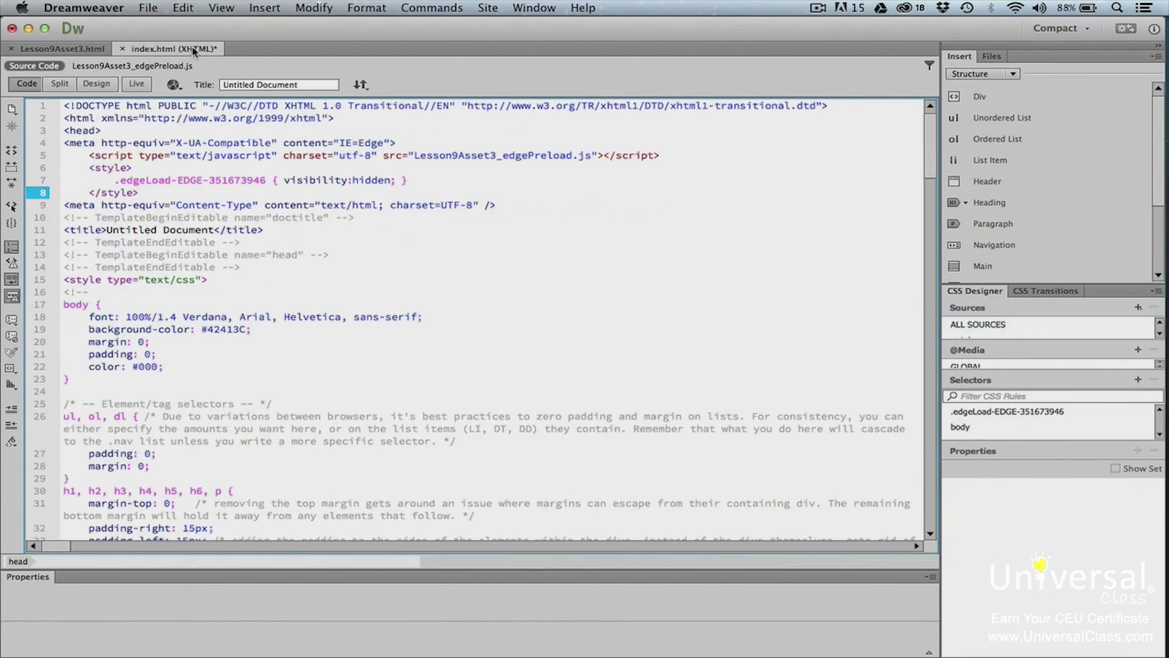
left_click(526, 206)
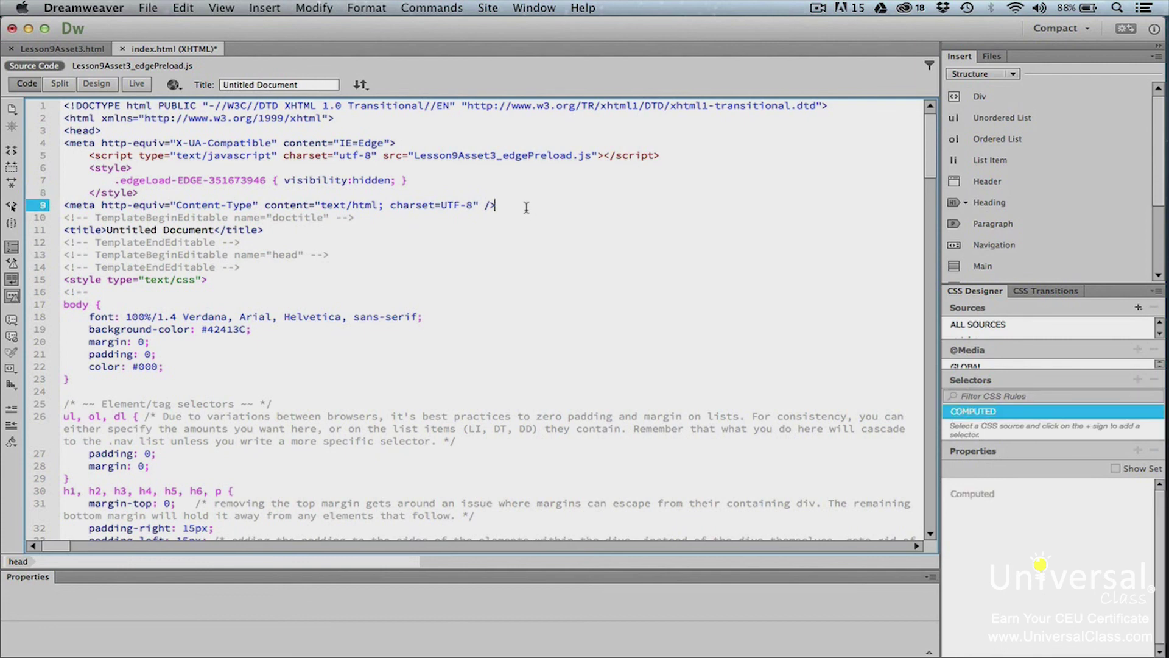
key("Return")
key("ctrl+v")
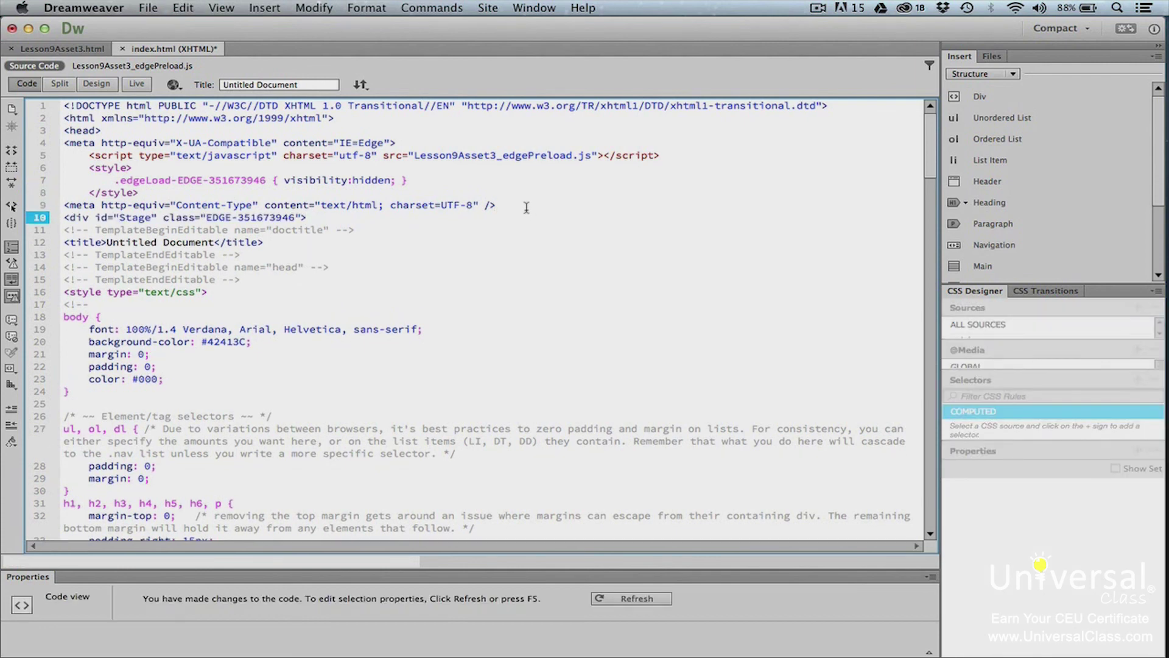
key("super+s")
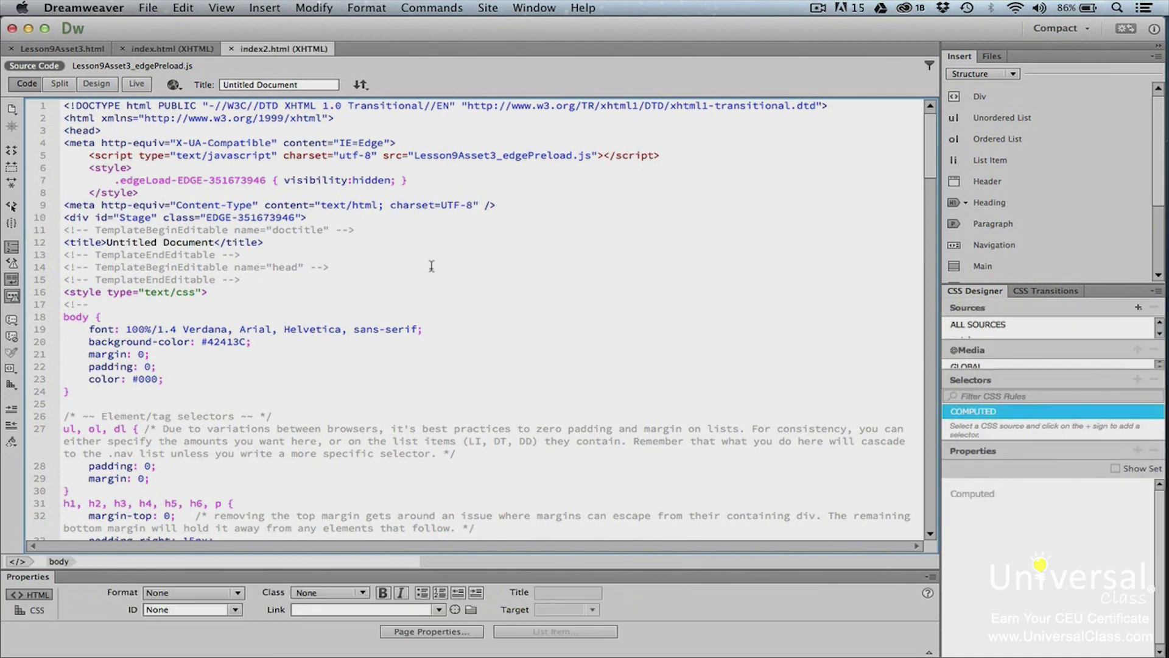
Move index.html into Website Folder and open publish/web to show images and the Lesson9Asset3 files
left_click(28, 29)
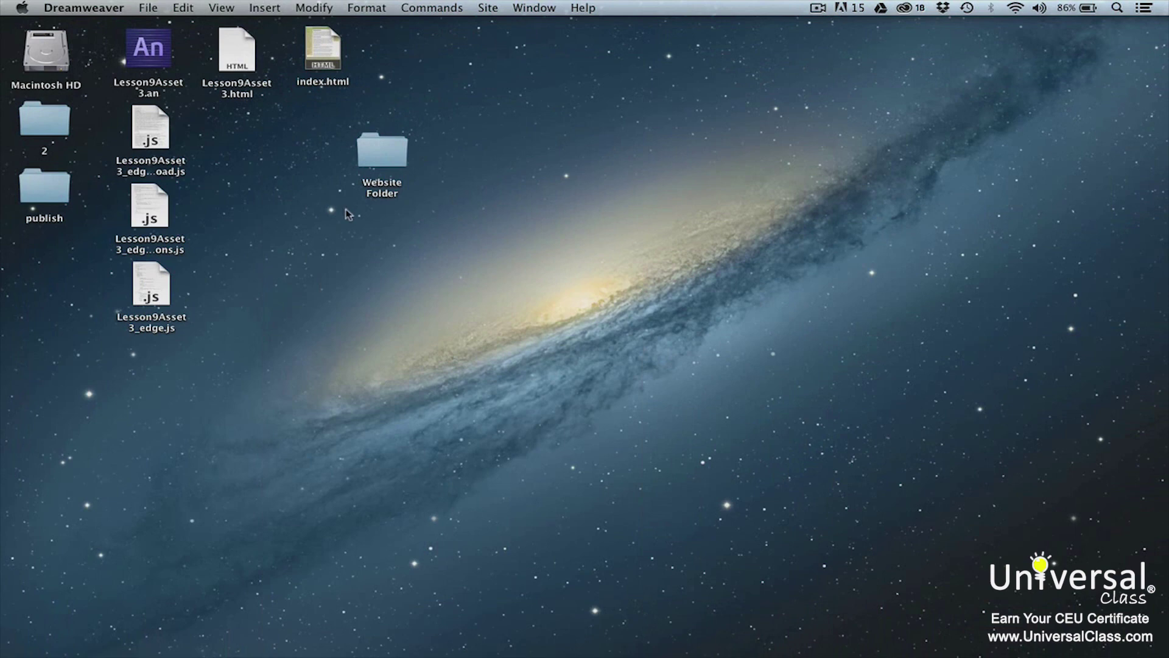
left_click_drag(329, 58, 382, 152)
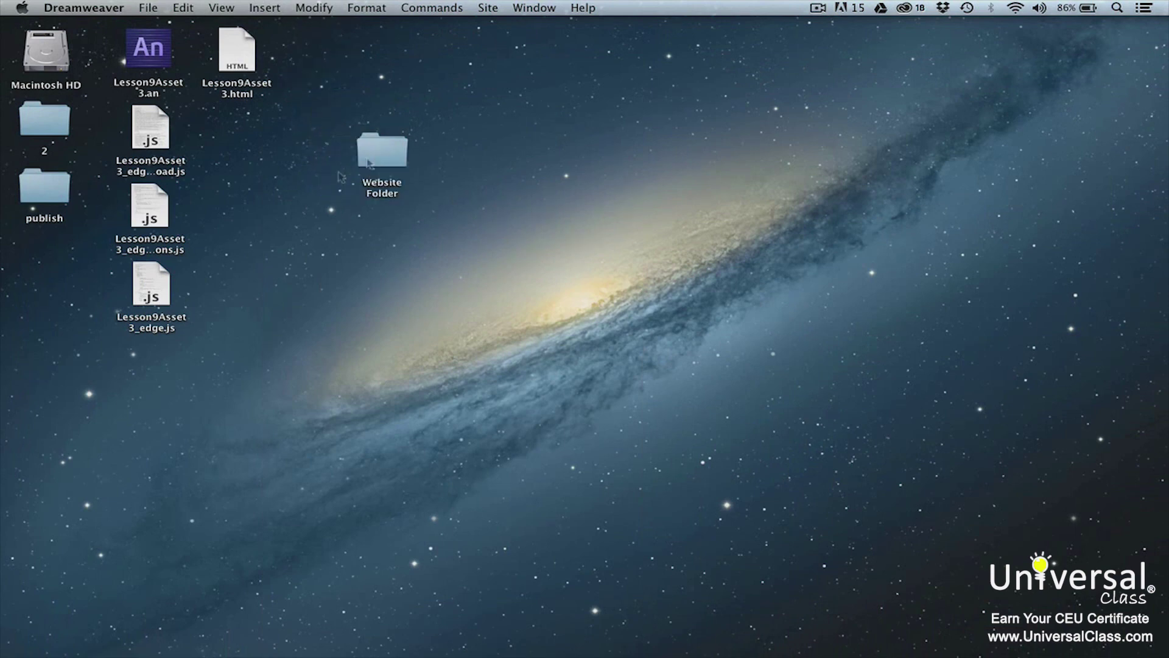
double_click(61, 186)
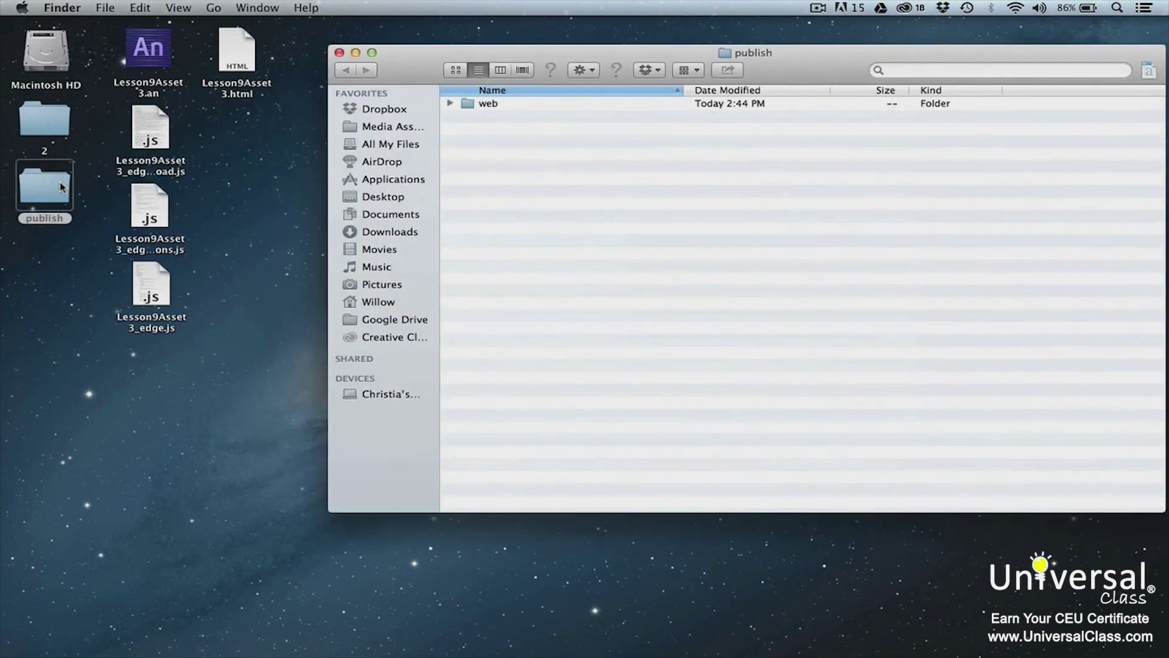
left_click_drag(412, 77, 536, 76)
left_click(596, 105)
double_click(595, 104)
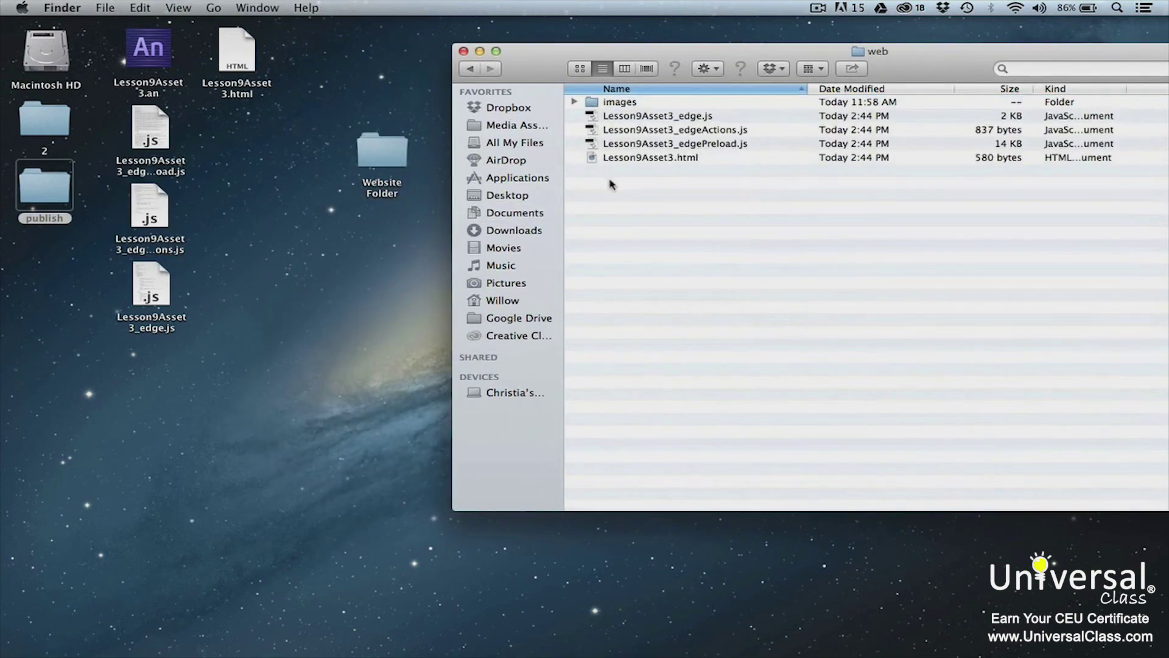